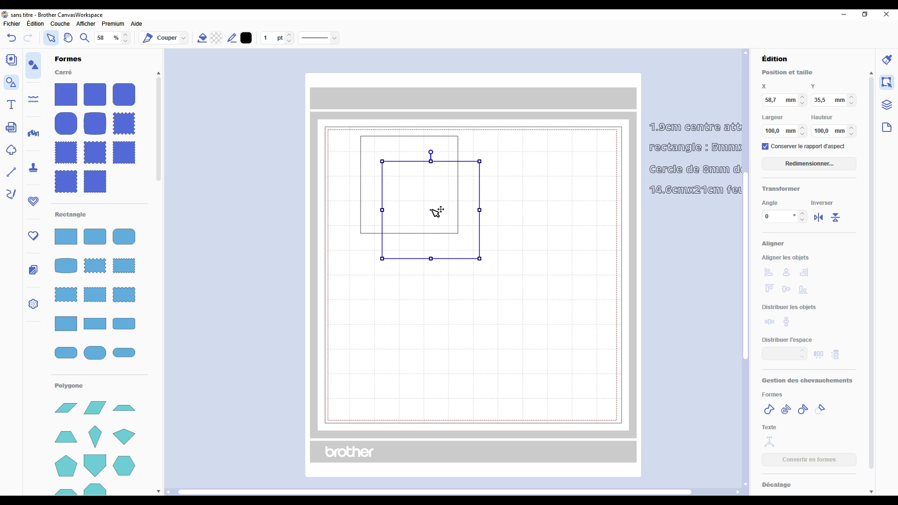
Step: Add a circle from the shape library to the canvas beside the two squares
scroll(96, 281, "down", 4)
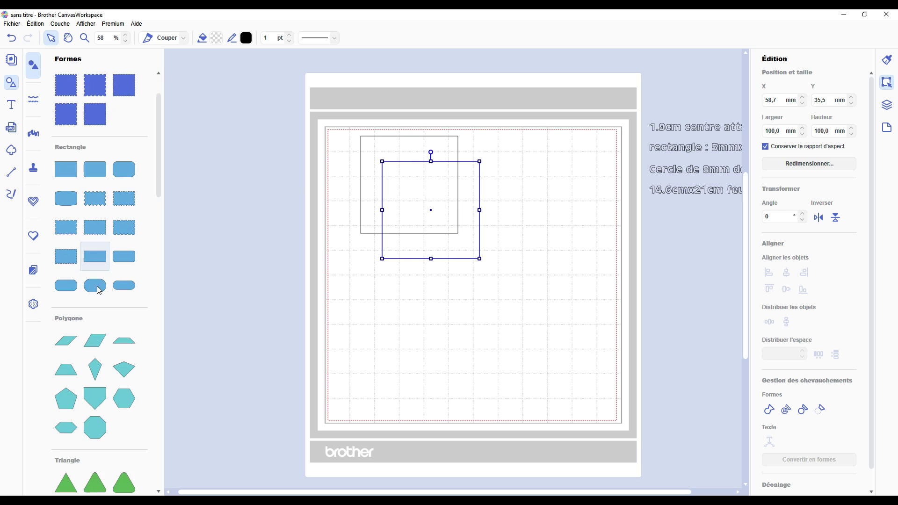
scroll(99, 295, "down", 2)
left_click(66, 394)
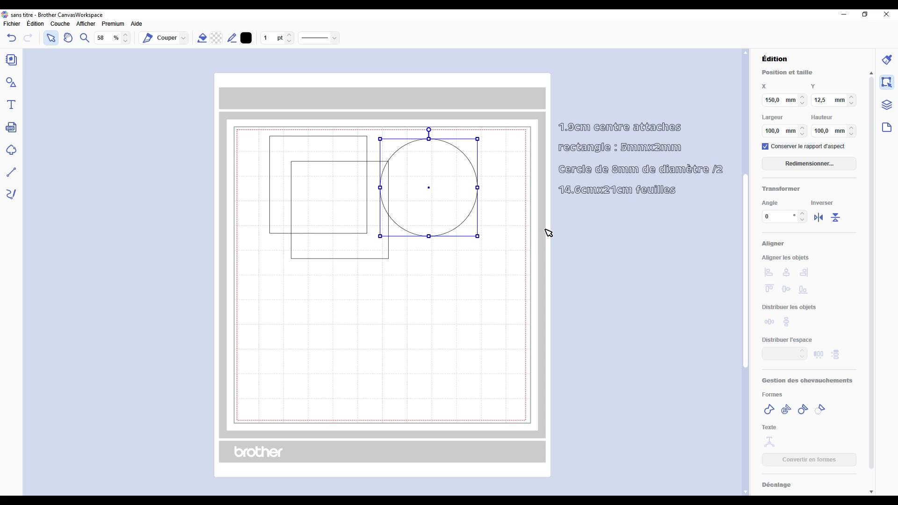
Step: Add the text note "8 attaches" beside the mat with the other dimension notes
key("t")
left_click(569, 211)
type("8 attaches")
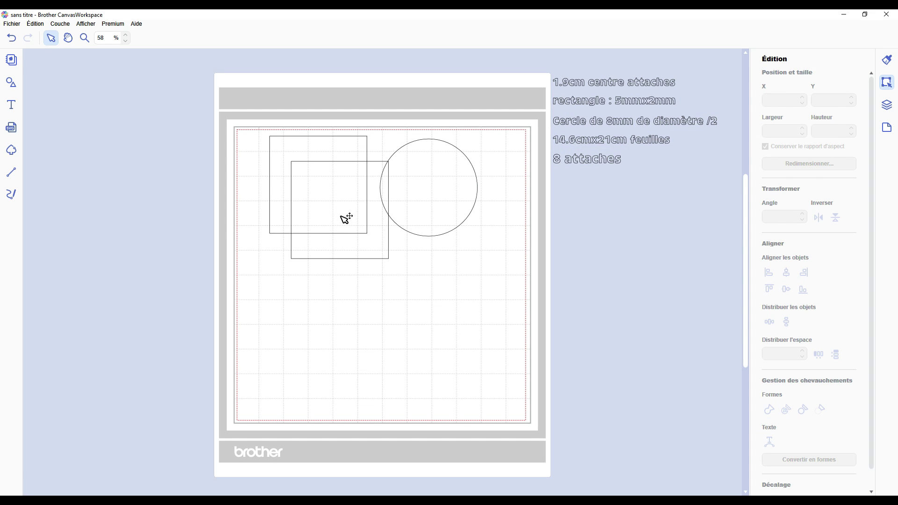
Step: Resize the second square to 146 × 210 mm with the aspect ratio unlocked, and move it off the mat
left_click_drag(346, 218, 410, 323)
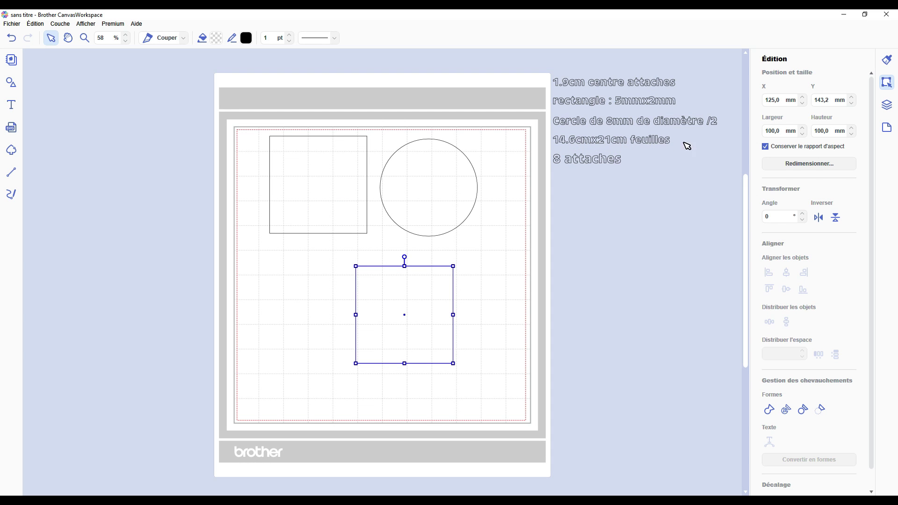
left_click(766, 146)
double_click(826, 131)
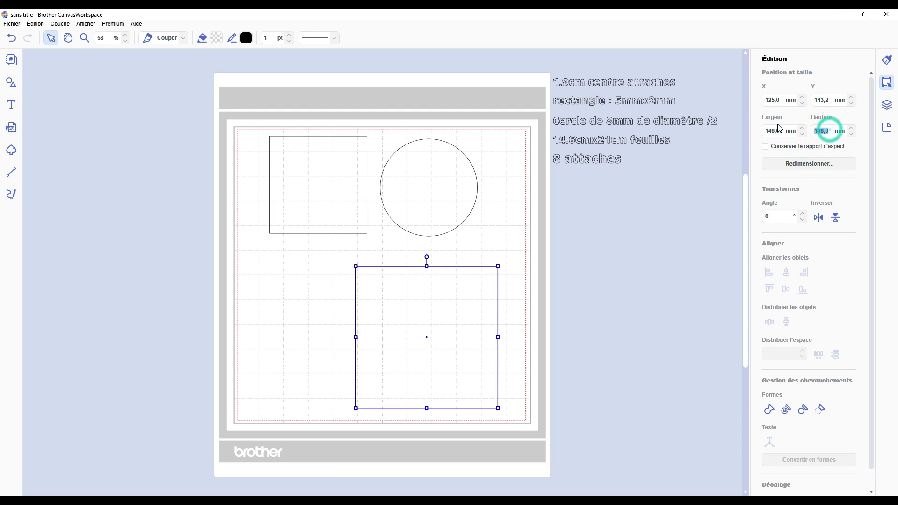
type("210")
key("Return")
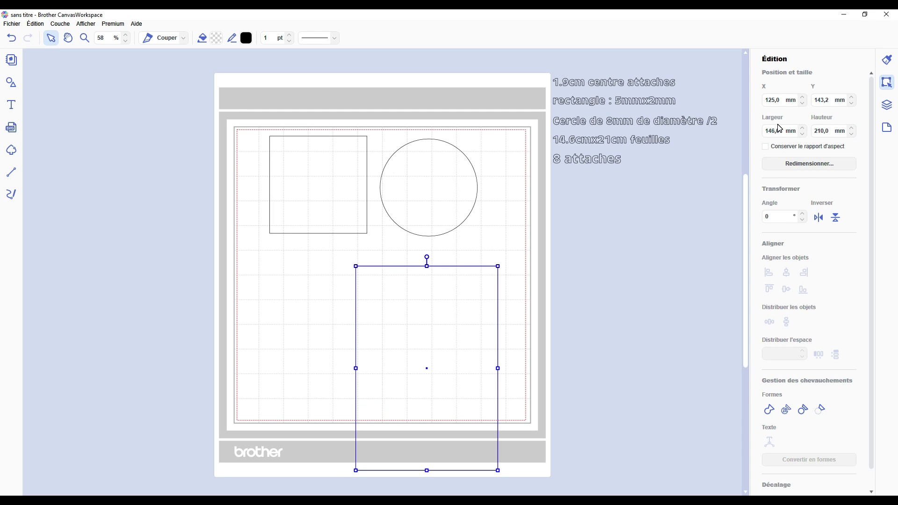
left_click_drag(454, 345, 656, 275)
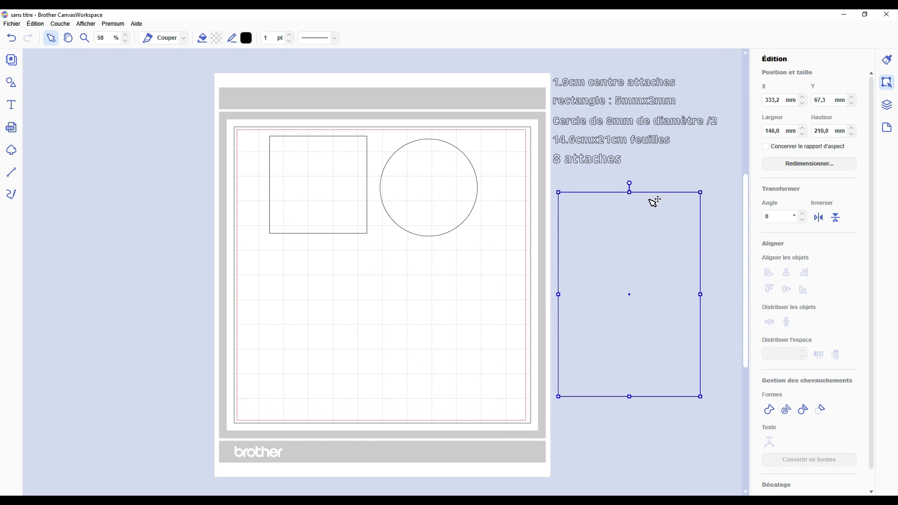
key("ctrl+z")
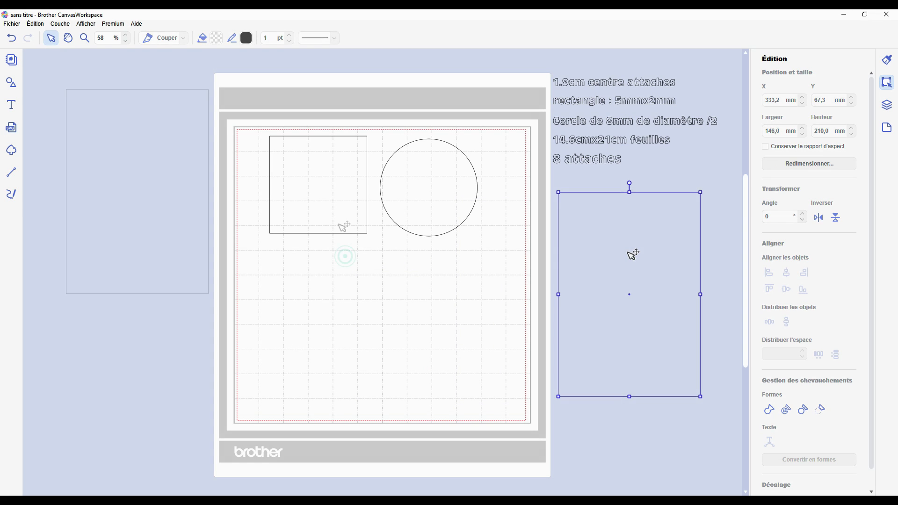
Step: Move the remaining square lower on the mat and resize it to 5 mm wide by 2 mm high
left_click_drag(329, 172, 392, 296)
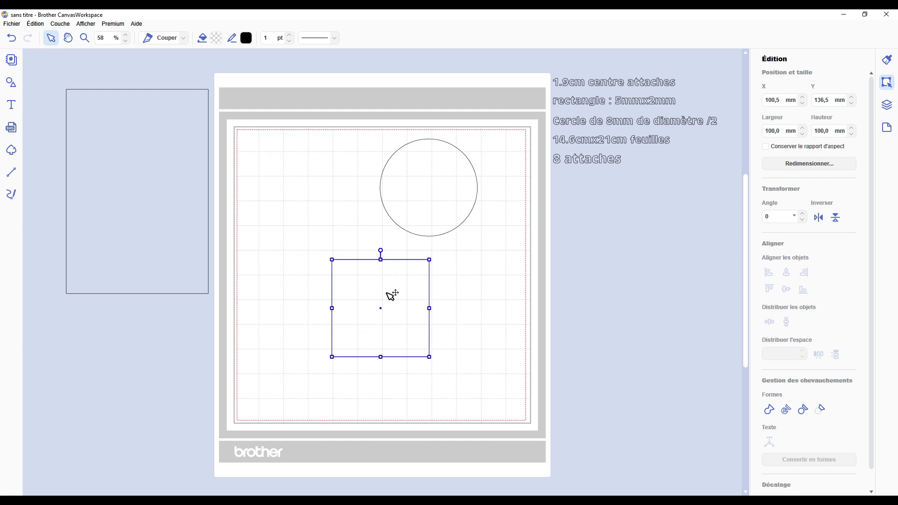
key("Tab")
key("Return")
double_click(814, 132)
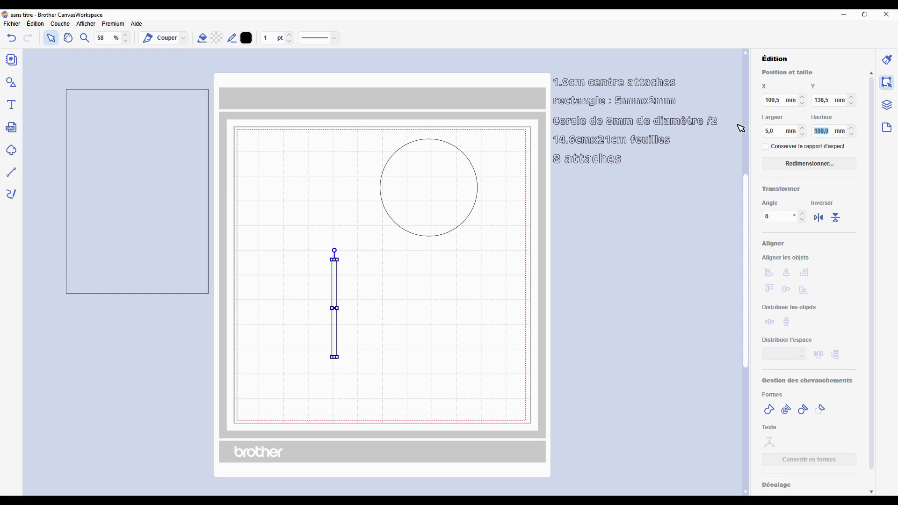
type("2")
key("Return")
left_click(296, 268)
Step: Lock the circle's aspect ratio and set its width to 8 mm
scroll(296, 262, "up", 3)
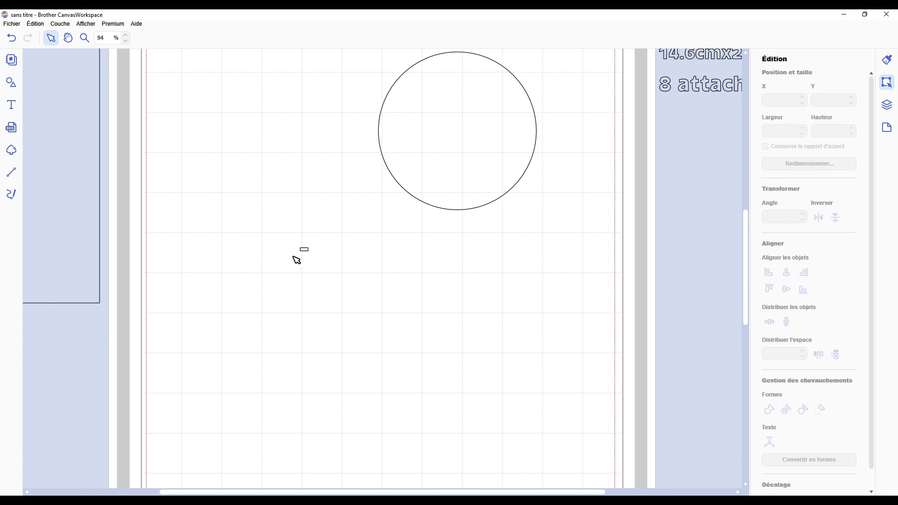
scroll(346, 281, "up", 1)
scroll(368, 292, "down", 3)
left_click(464, 165)
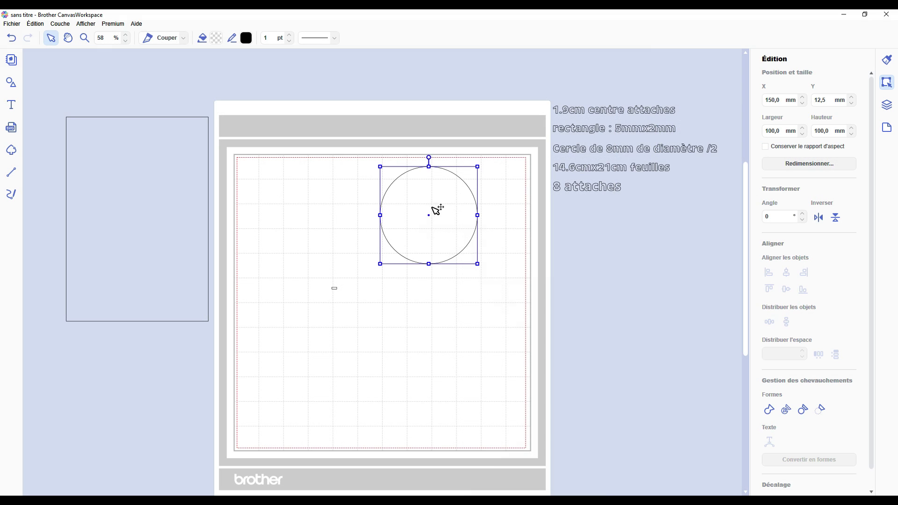
left_click(765, 146)
double_click(779, 132)
type("8")
key("Return")
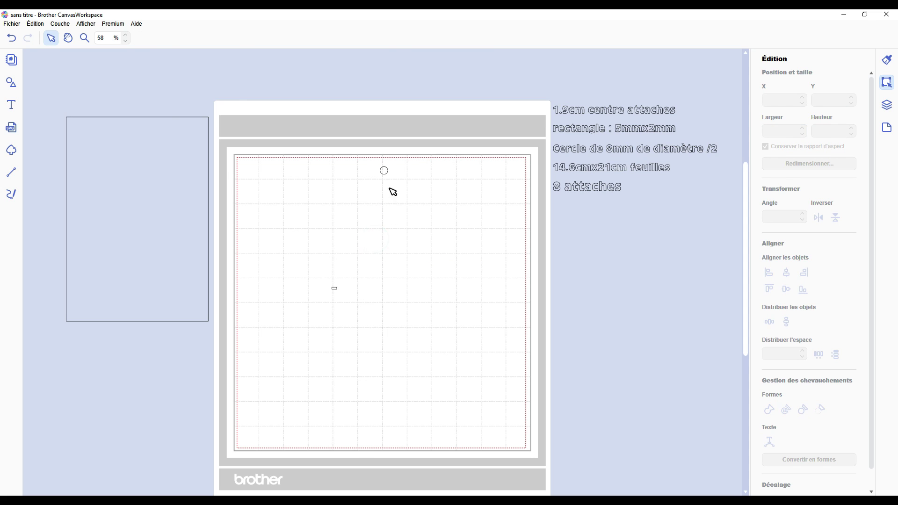
Step: Place the small circle just beside the 5 × 2 mm rectangle
left_click_drag(384, 171, 320, 289)
scroll(262, 275, "up", 6)
left_click(357, 405)
left_click(357, 406)
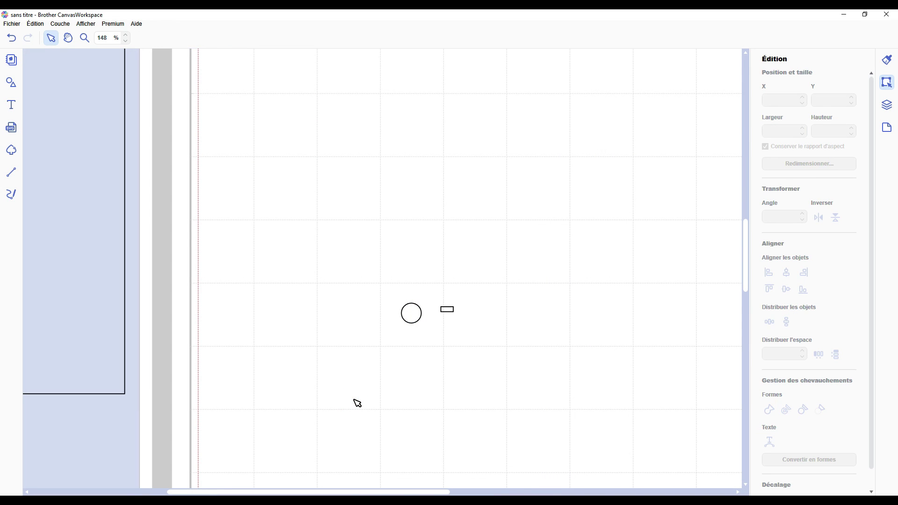
Step: Draw a closed straight-line path about 8.4 × 25 mm that covers the circle's right half, with one edge along its vertical diameter
key("l")
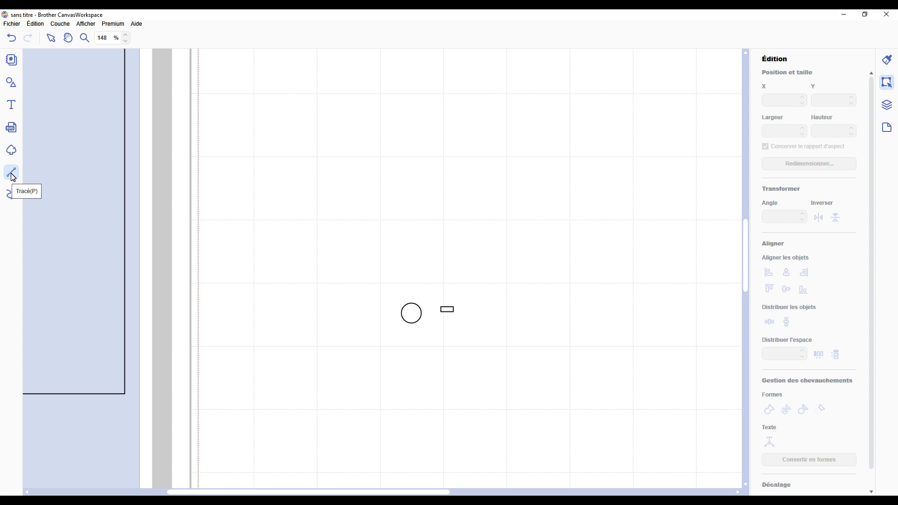
left_click(424, 288)
left_click(411, 303)
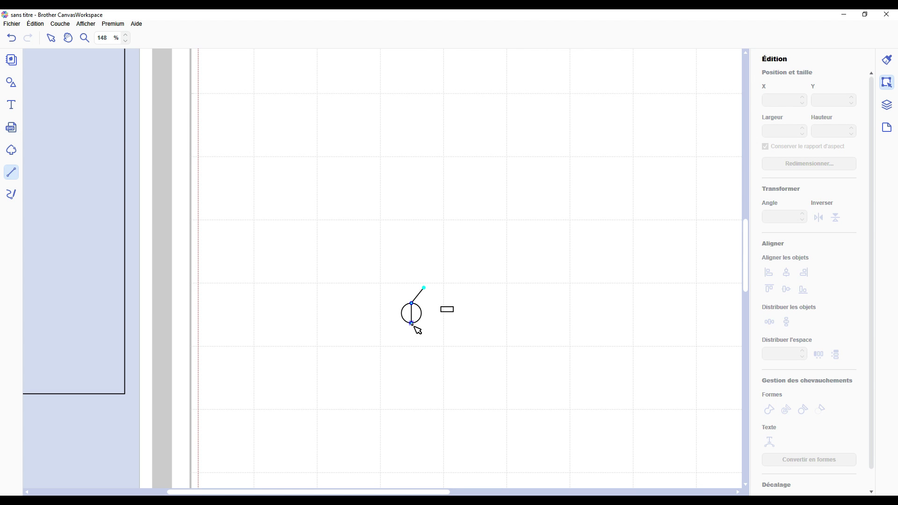
left_click(412, 323)
left_click(425, 350)
left_click(433, 306)
left_click(424, 288)
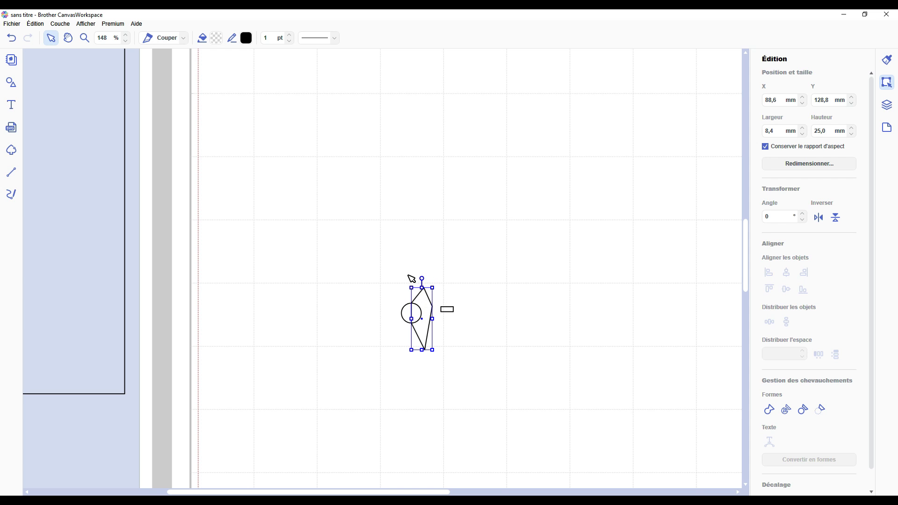
Step: Subtract the drawn path from the circle to leave only its left half
left_click_drag(401, 255, 415, 341)
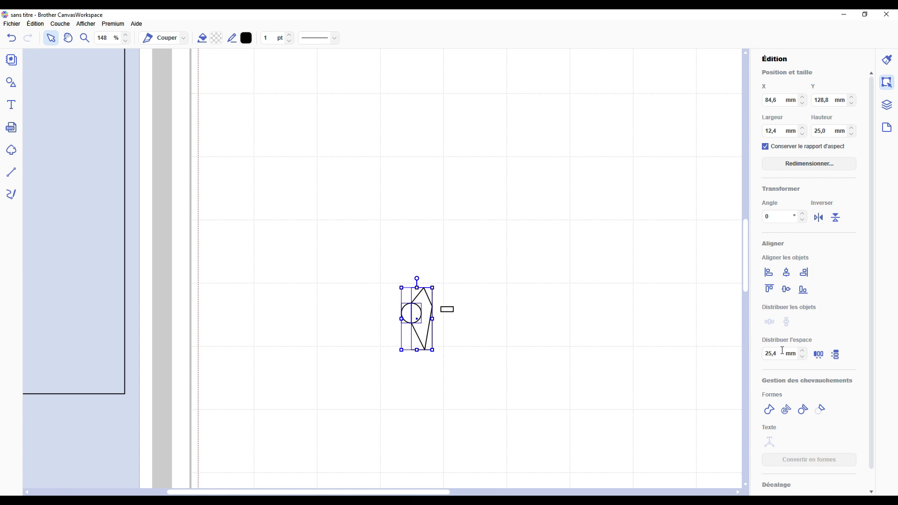
left_click_drag(417, 381, 429, 314)
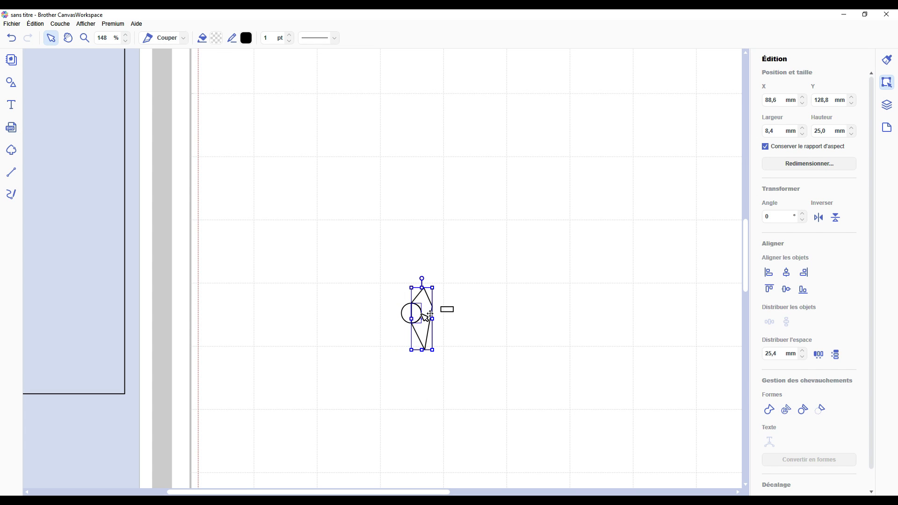
key("Delete")
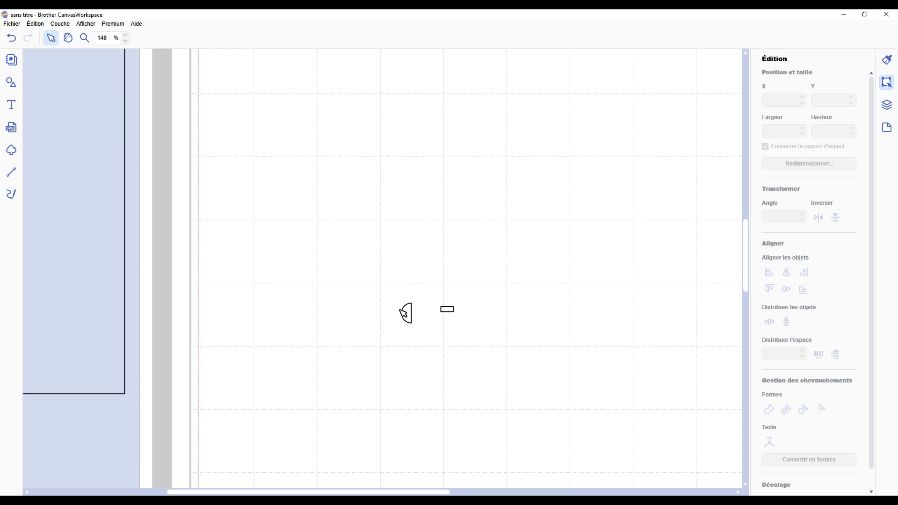
Step: Move the half circle against the small rectangle and align both pieces on their vertical centres
left_click(414, 309)
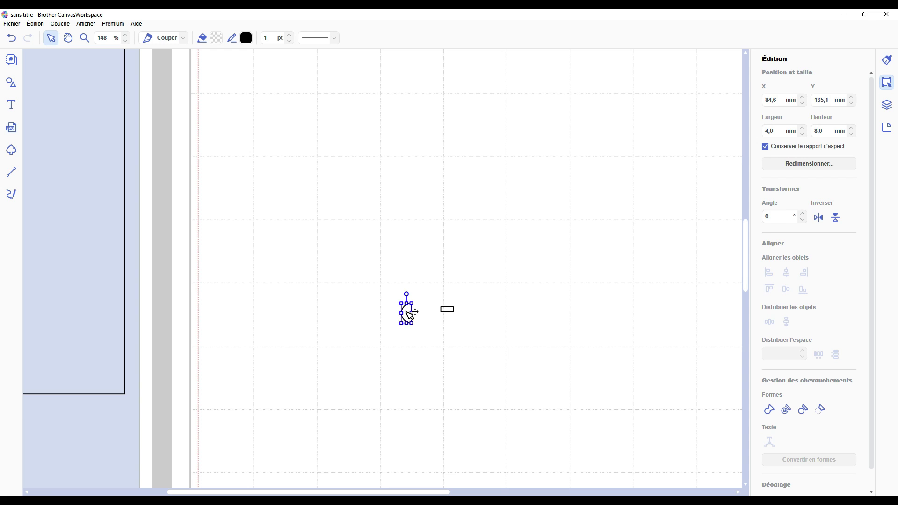
left_click_drag(414, 309, 445, 305)
left_click_drag(482, 279, 426, 318)
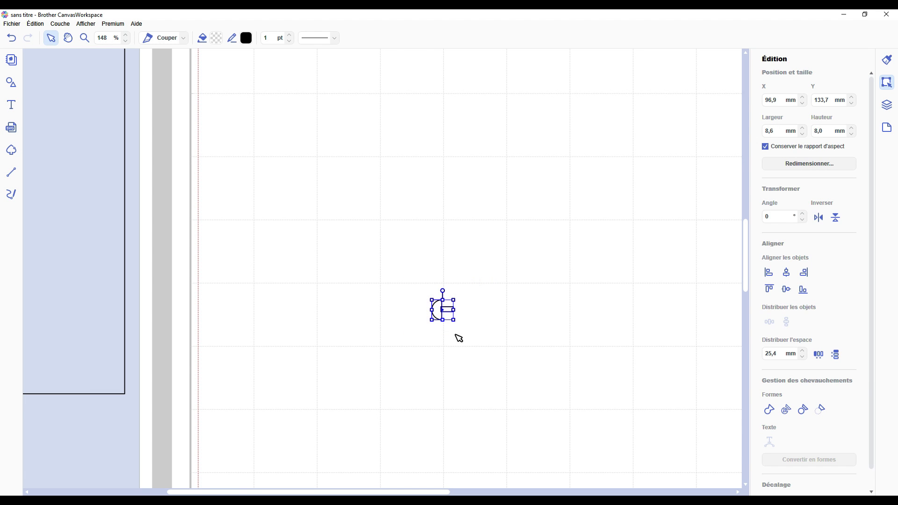
left_click(788, 292)
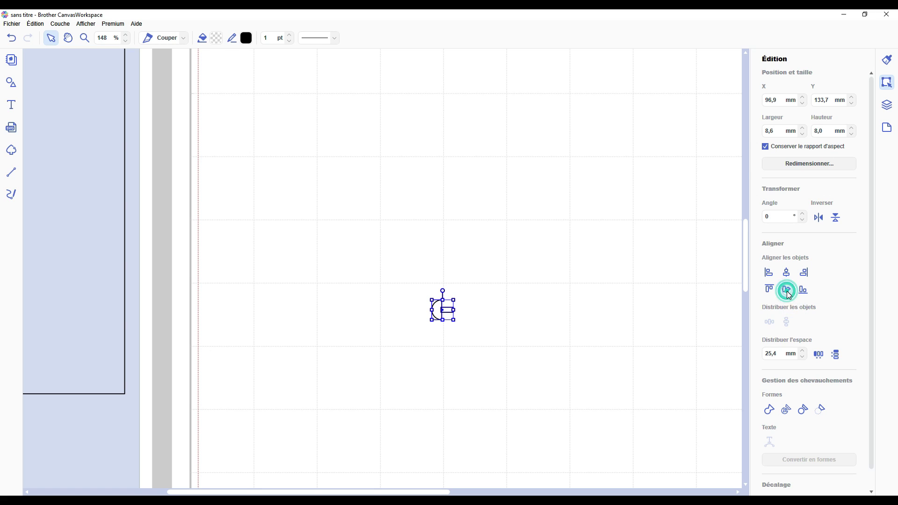
Step: Distribute the half circle and the small rectangle horizontally with 0 mm spacing
double_click(781, 354)
type("0")
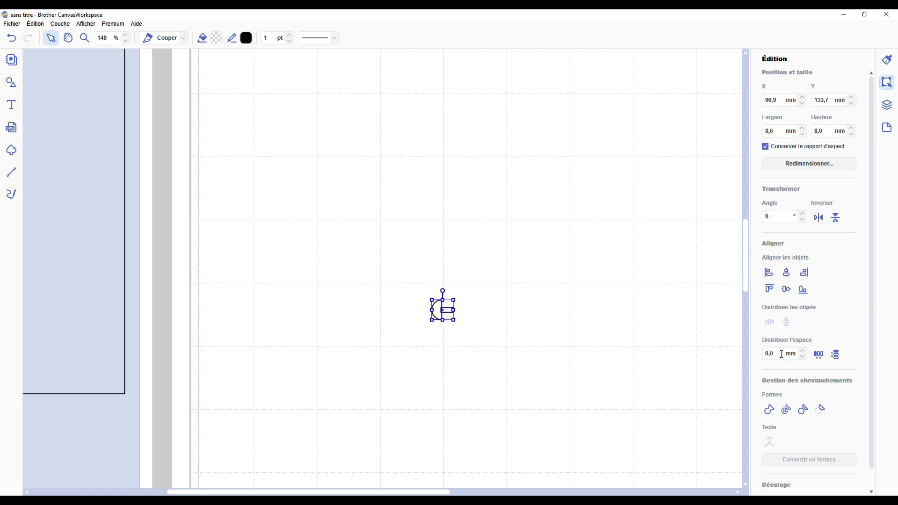
left_click(819, 357)
Step: Weld the half circle and rectangle into one tab shape and flip it horizontally
left_click(771, 410)
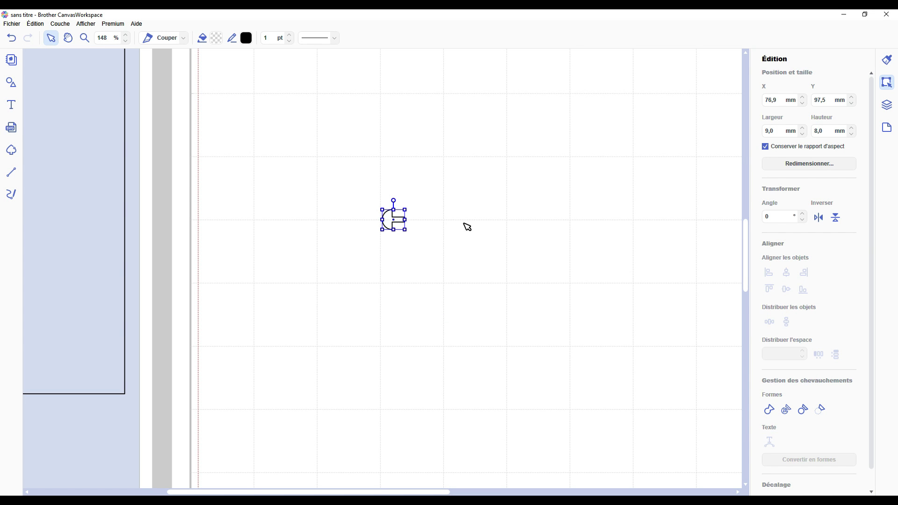
left_click(819, 217)
left_click(510, 230)
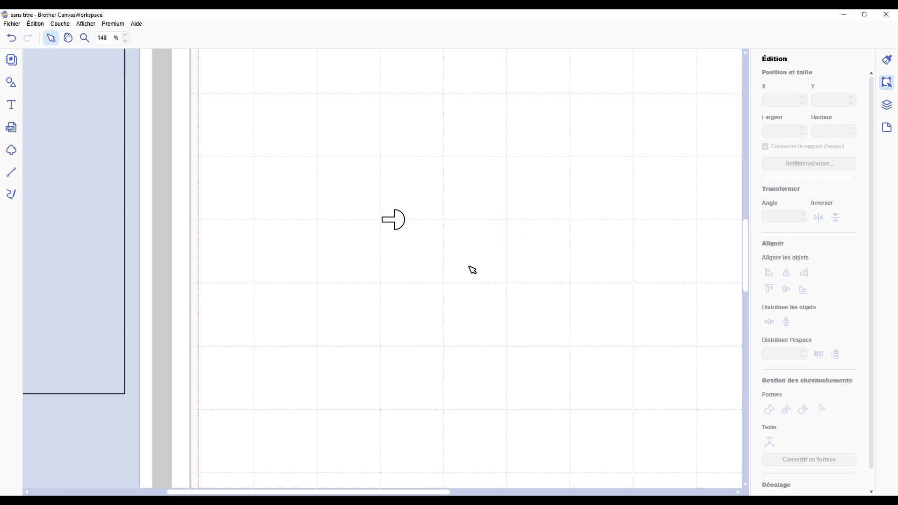
Step: Move the tab shape higher on the mat and duplicate it seven times
key("ctrl+0")
scroll(387, 273, "up", 1)
scroll(421, 267, "up", 1)
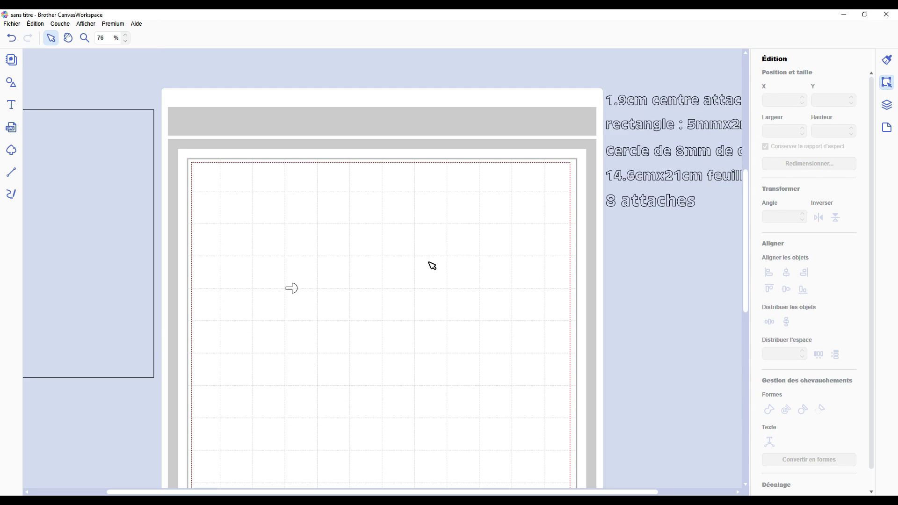
left_click(292, 286)
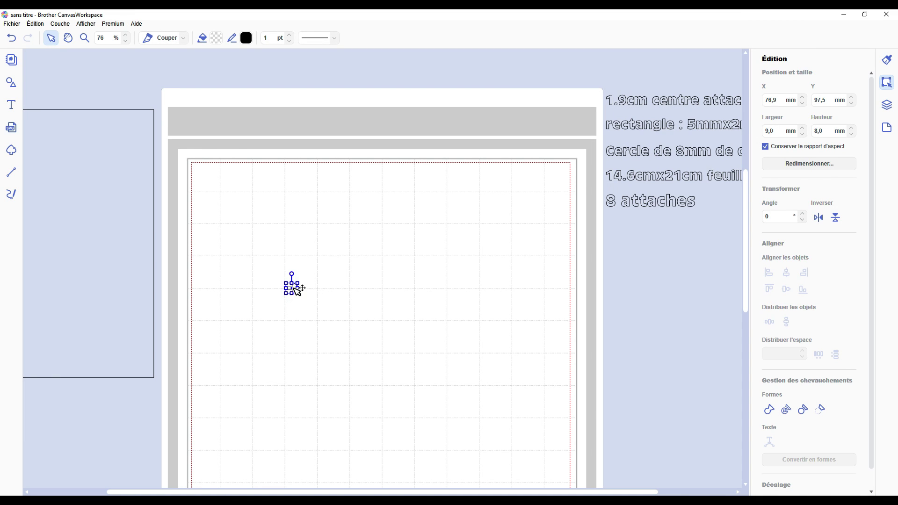
left_click_drag(294, 286, 295, 232)
key("ctrl+d")
key("ctrl+d")
key("ctrl+d")
key("ctrl+d")
key("ctrl+d")
key("ctrl+d")
key("ctrl+d")
Step: Arrange the eight tabs in a centred vertical column with 19 mm spacing, and move it to about X 83 mm, Y 42 mm
left_click(276, 177)
left_click_drag(264, 186, 424, 365)
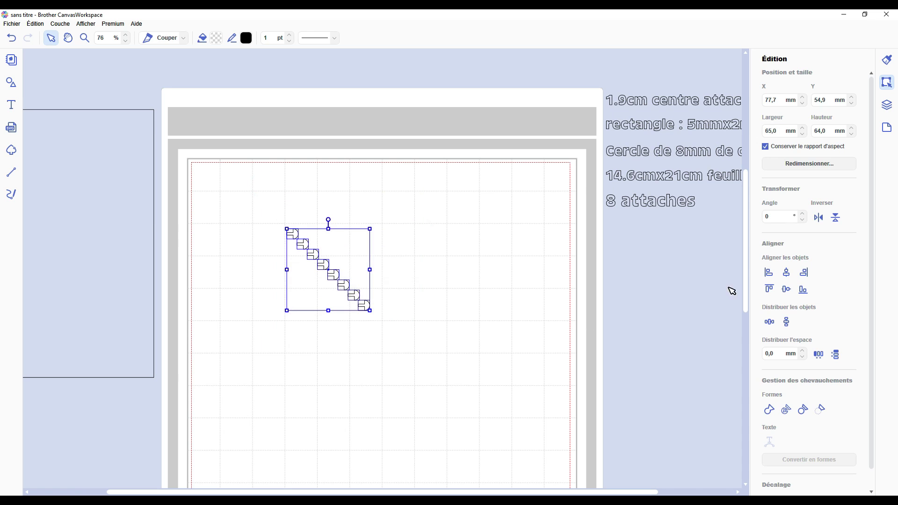
left_click(790, 279)
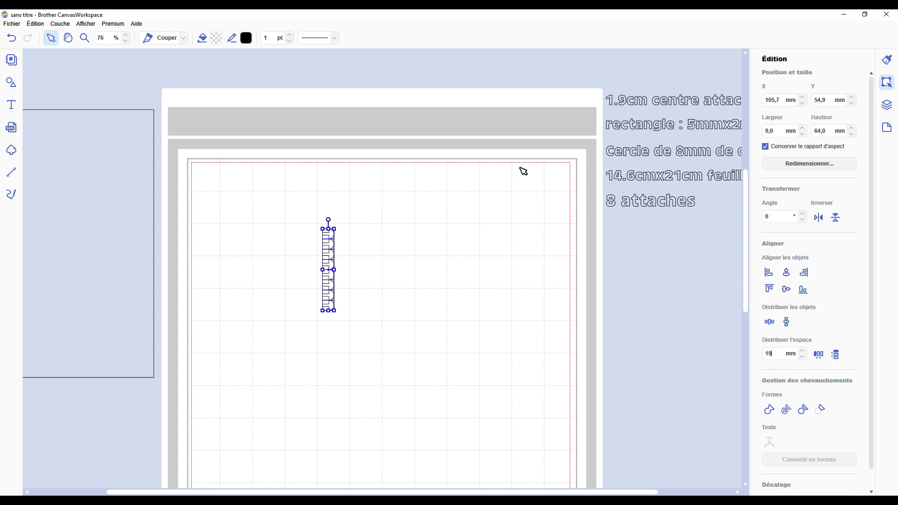
left_click(835, 355)
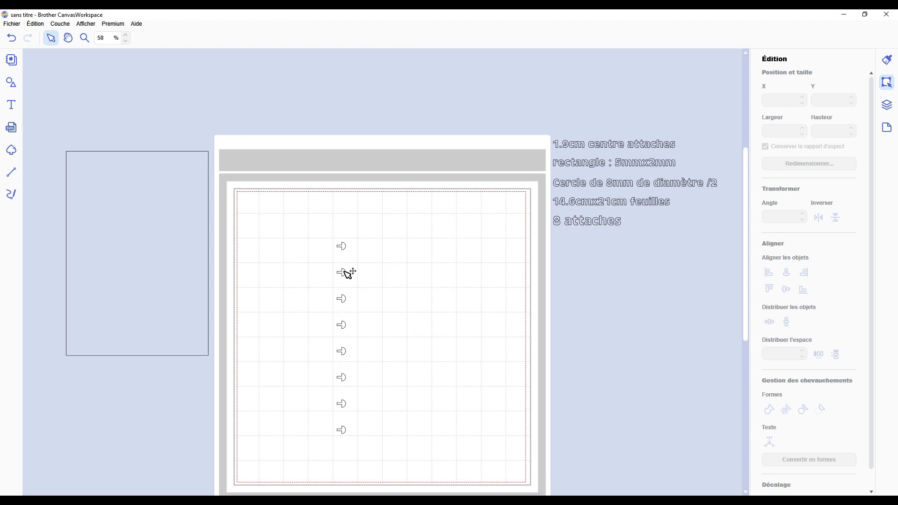
left_click_drag(345, 271, 369, 237)
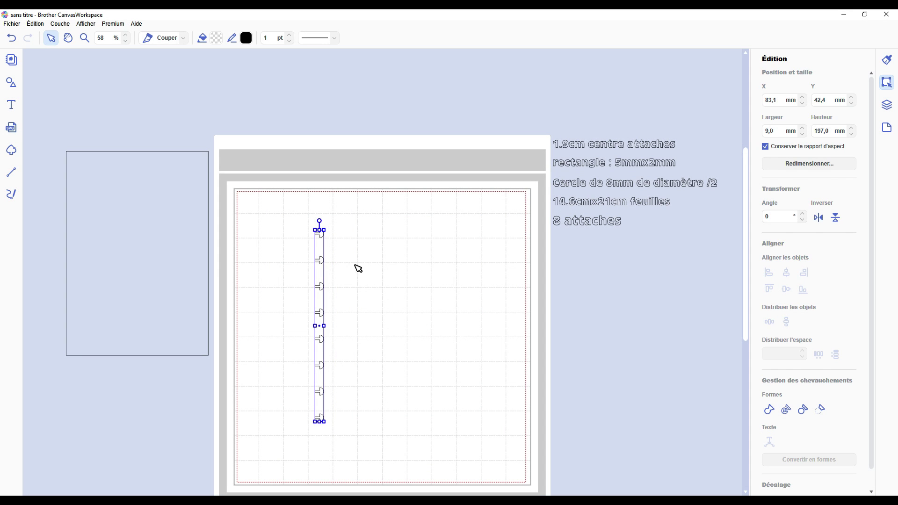
left_click(361, 267)
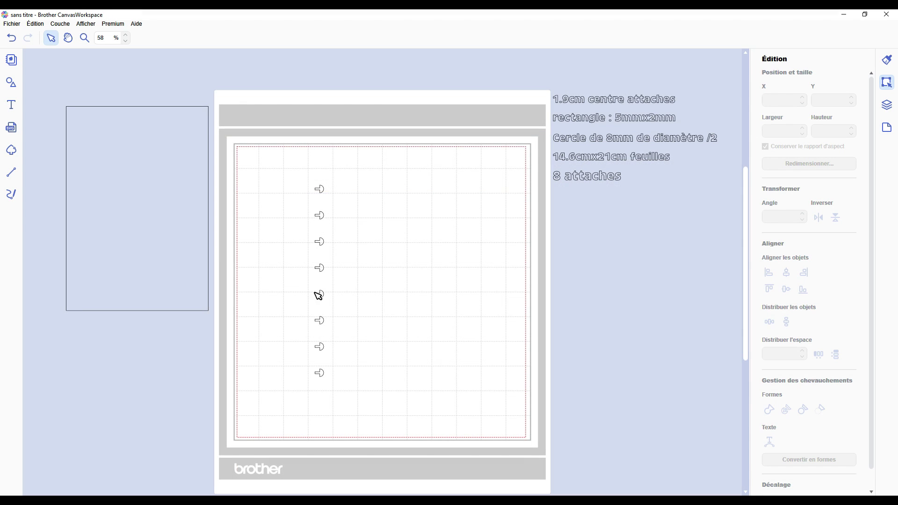
Step: Move the 146 × 210 mm page rectangle onto the mat over the tab column, aligning both shapes to the left and centring them vertically
left_click_drag(174, 219, 420, 303)
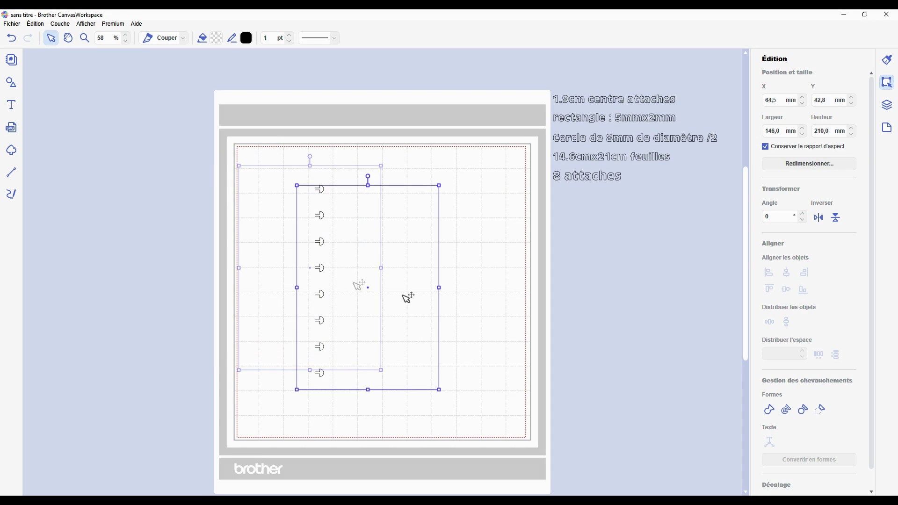
left_click_drag(288, 165, 372, 271)
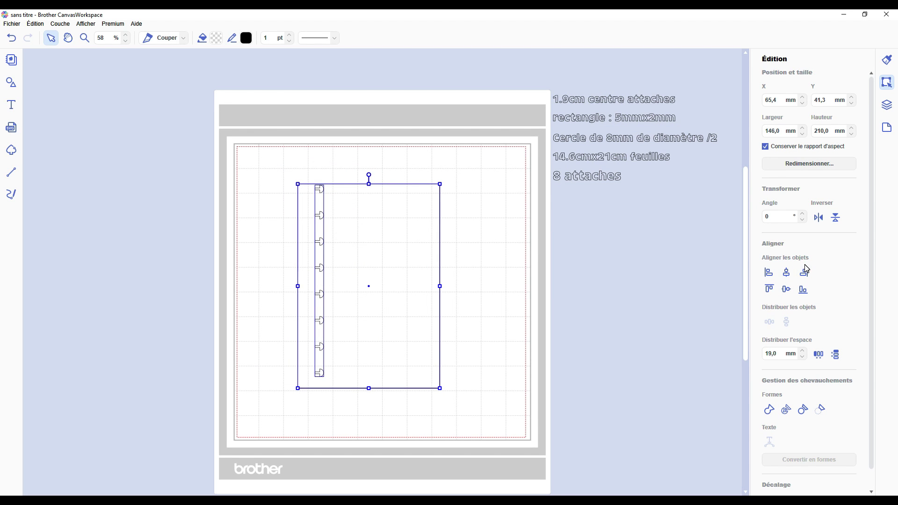
left_click(769, 274)
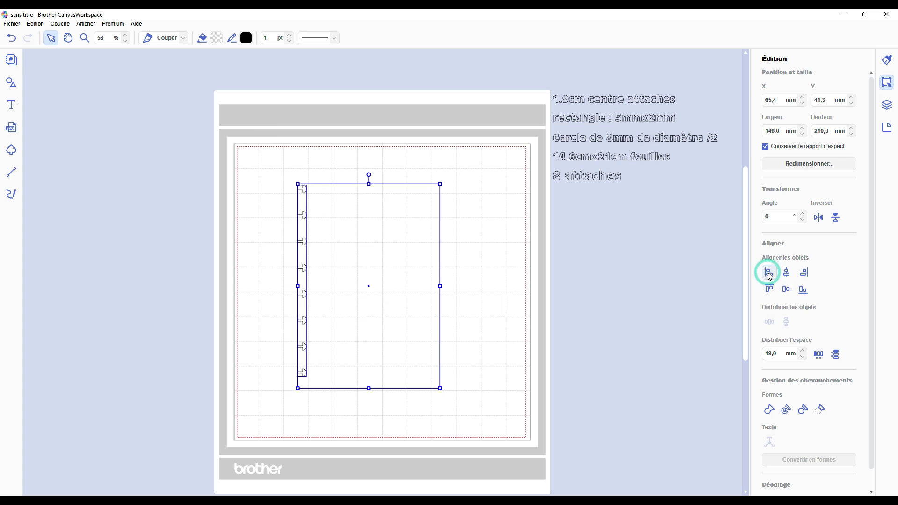
left_click(788, 293)
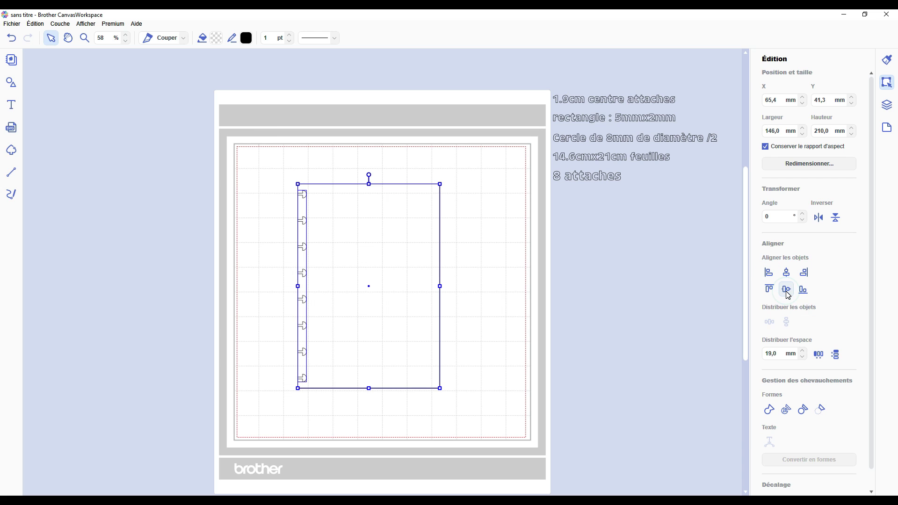
Step: Try to divide the page rectangle with the tab column, and move the rectangle away from the tabs to about X 128 mm
left_click(790, 414)
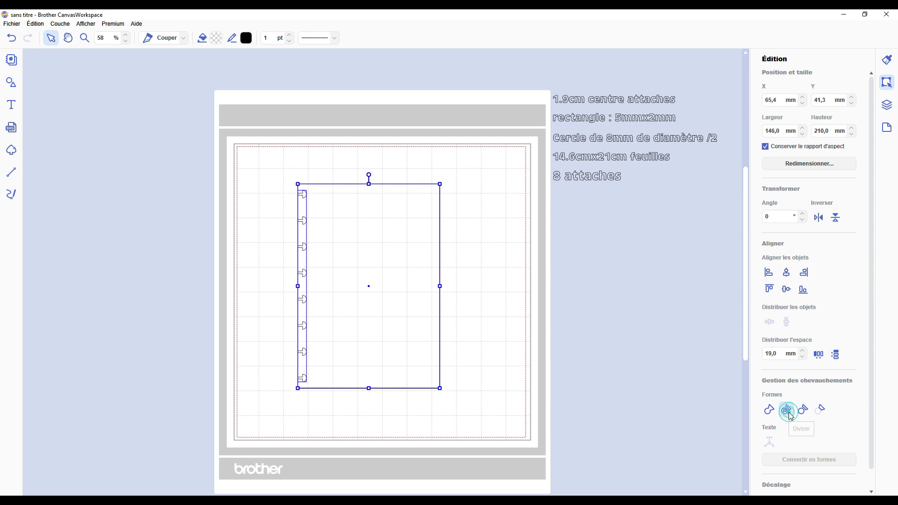
left_click(523, 360)
left_click_drag(293, 276, 354, 279)
Step: Place a copy of the tab column outside the mat below the written notes, at about X 352 mm, Y 60 mm
left_click(310, 221)
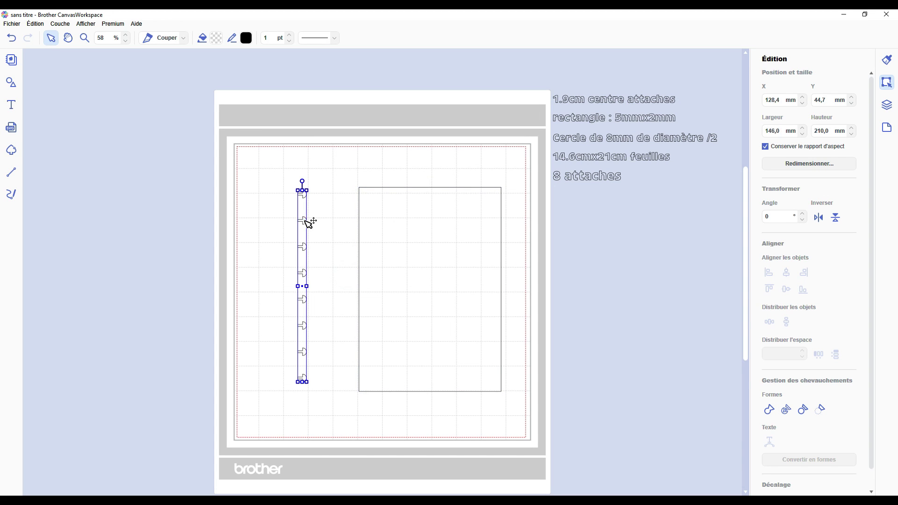
left_click(304, 219)
left_click_drag(312, 227, 588, 234)
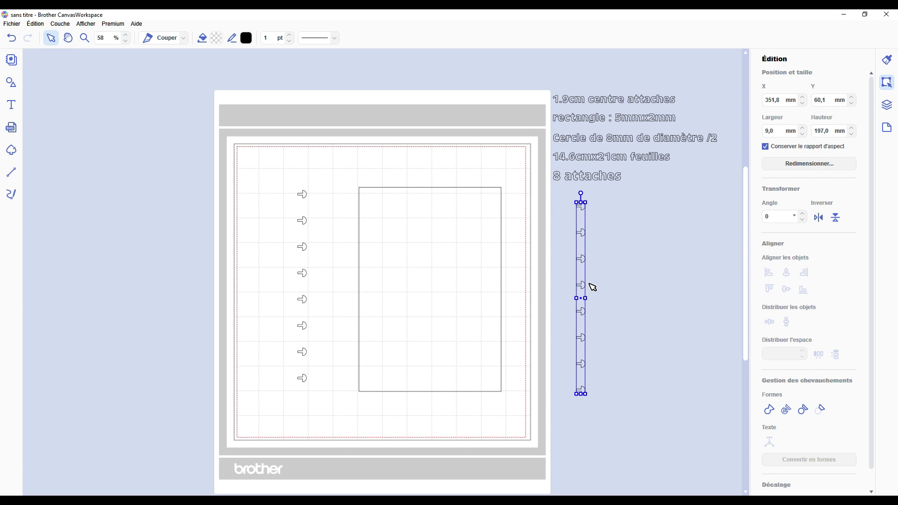
Step: Align the page rectangle and tab column to the left and centre them vertically, and divide the overlapping shapes to cut the eight notches
left_click_drag(277, 157, 403, 292)
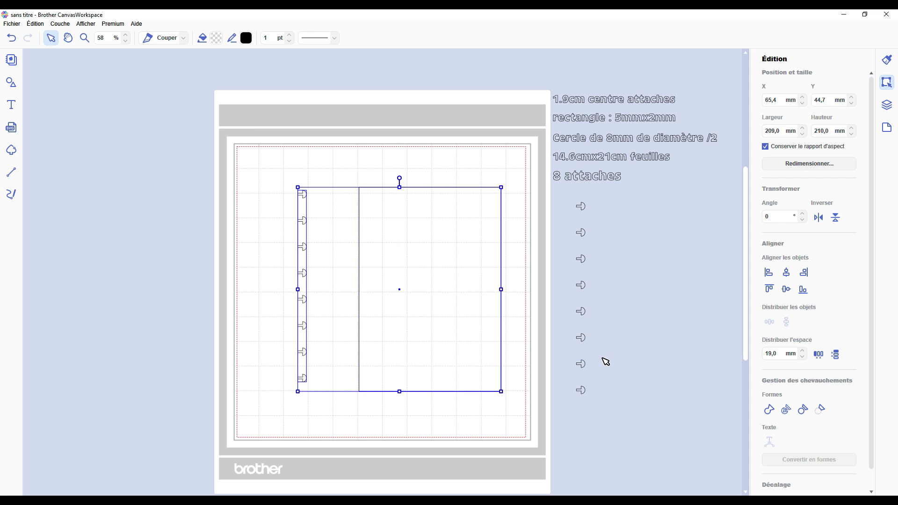
left_click(770, 276)
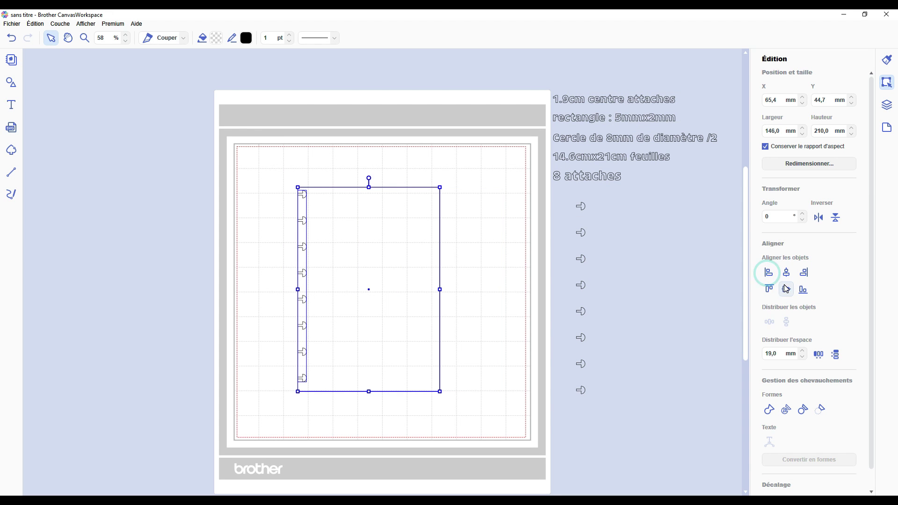
left_click(791, 413)
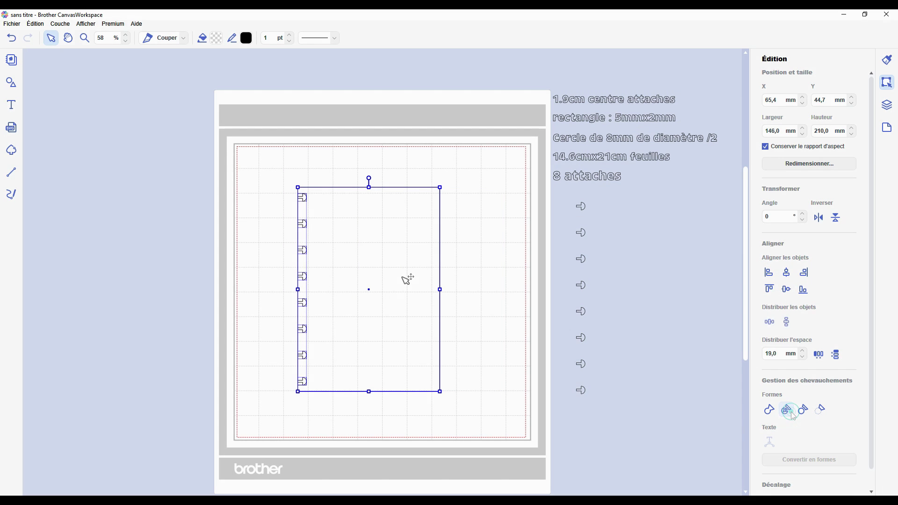
left_click(478, 287)
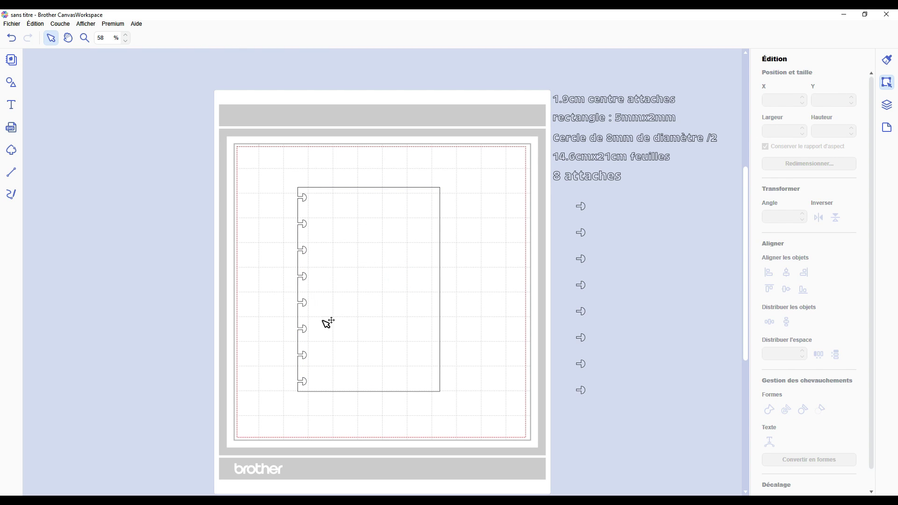
Step: Move the notched page near the mat's upper-left corner and examine its tab cutouts up close
left_click_drag(346, 346, 290, 309)
left_click(429, 284)
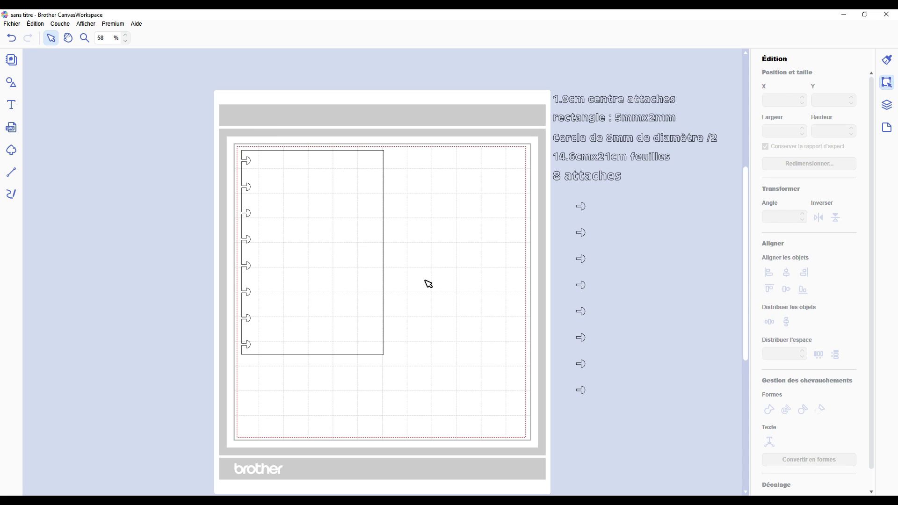
scroll(428, 283, "up", 5)
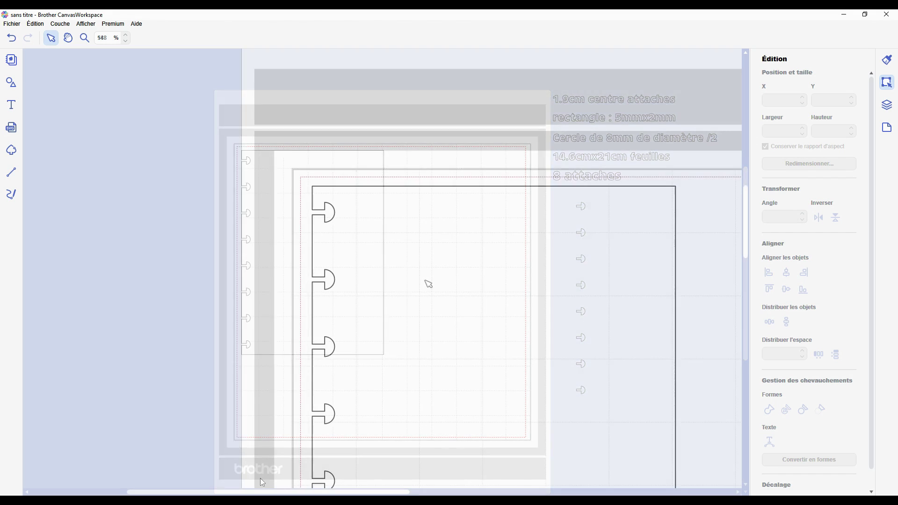
scroll(238, 352, "down", 1)
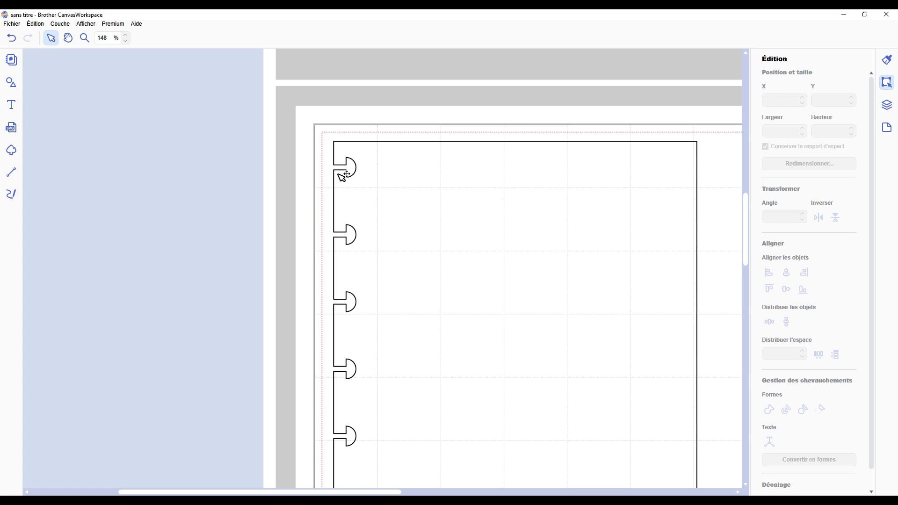
scroll(347, 174, "down", 1)
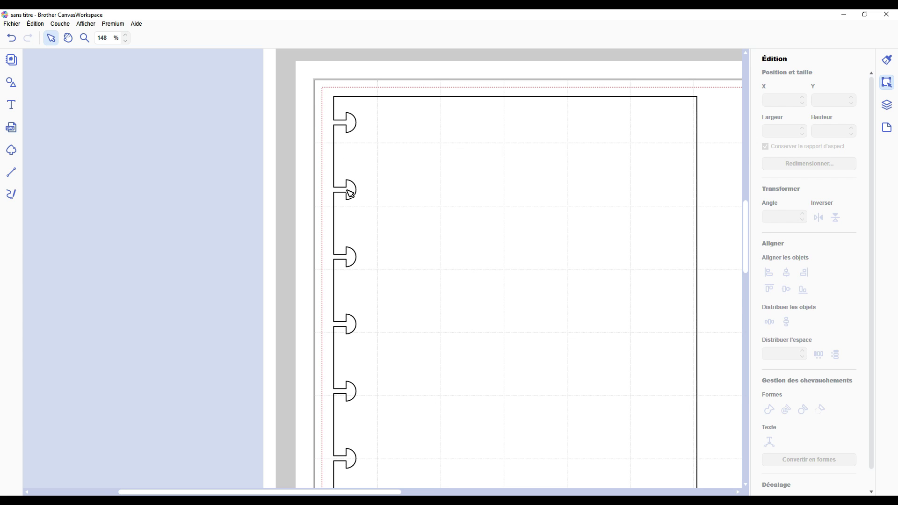
scroll(377, 295, "down", 5)
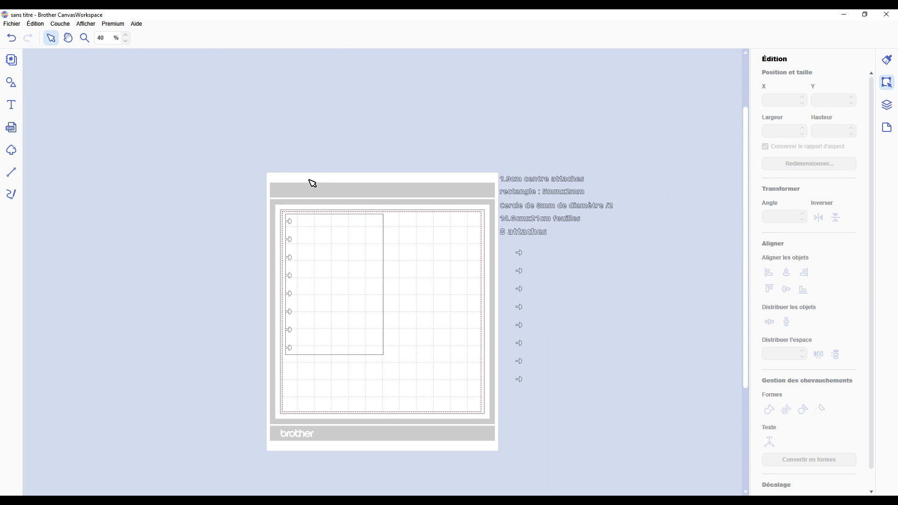
Step: Move the notched page outside the mat, duplicate it, and place one copy on the mat at about X 27 mm, Y 29 mm
left_click_drag(353, 277, 226, 200)
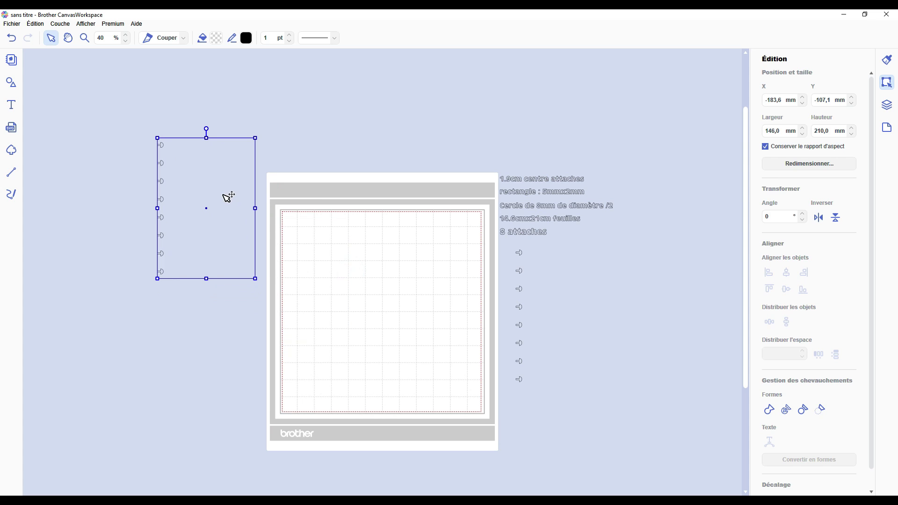
left_click(313, 193)
key("ctrl+z")
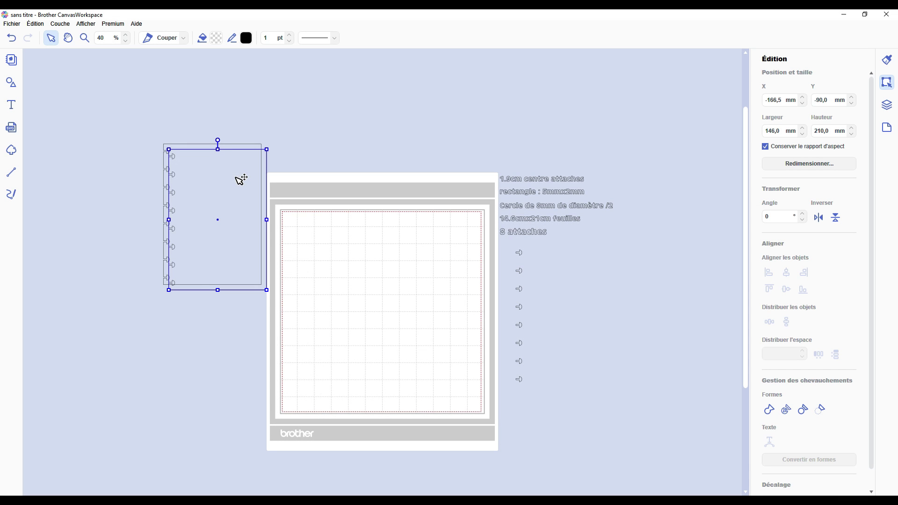
left_click_drag(238, 177, 368, 258)
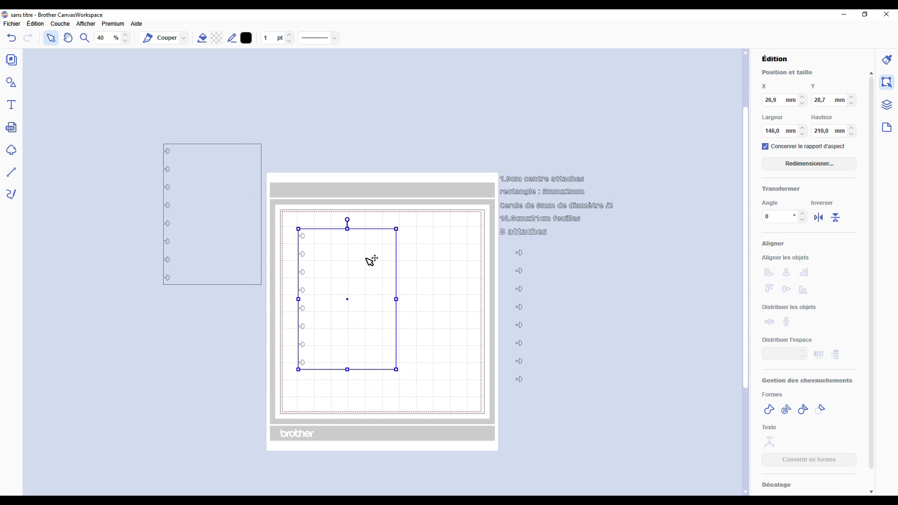
left_click(405, 257)
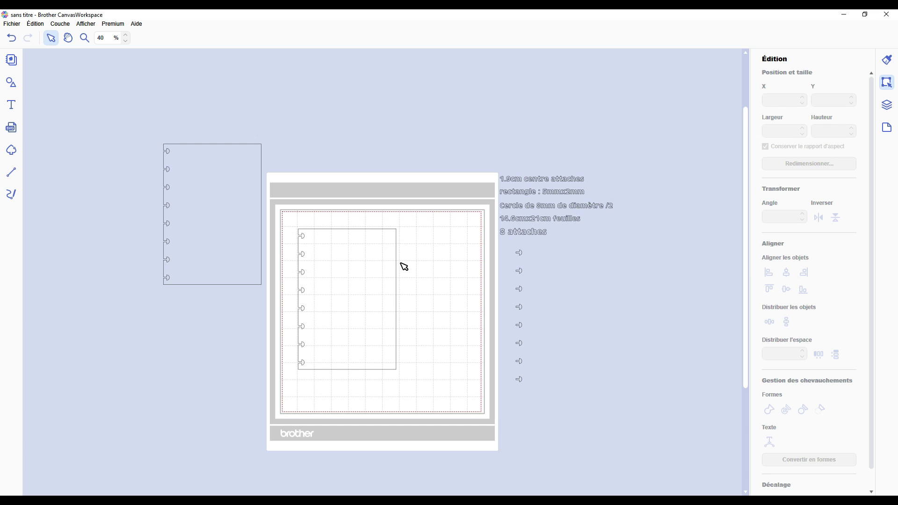
Step: Insert a 100 × 70 mm rounded rectangle over the page's right edge on the mat
scroll(409, 254, "up", 3)
left_click(11, 82)
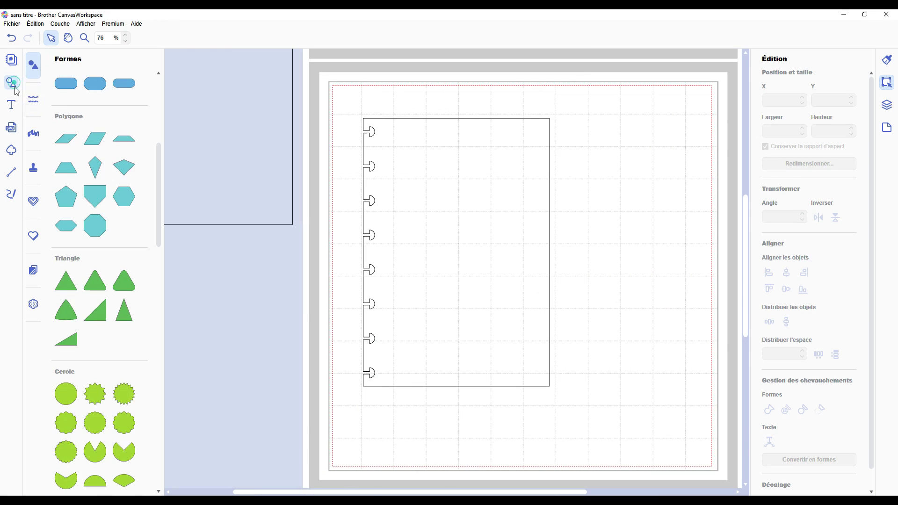
scroll(100, 185, "up", 4)
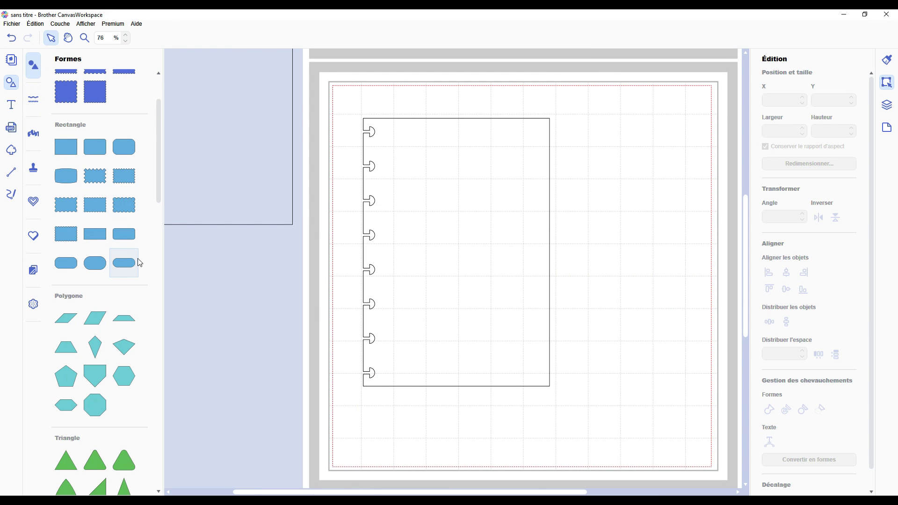
scroll(131, 253, "up", 2)
scroll(130, 237, "up", 2)
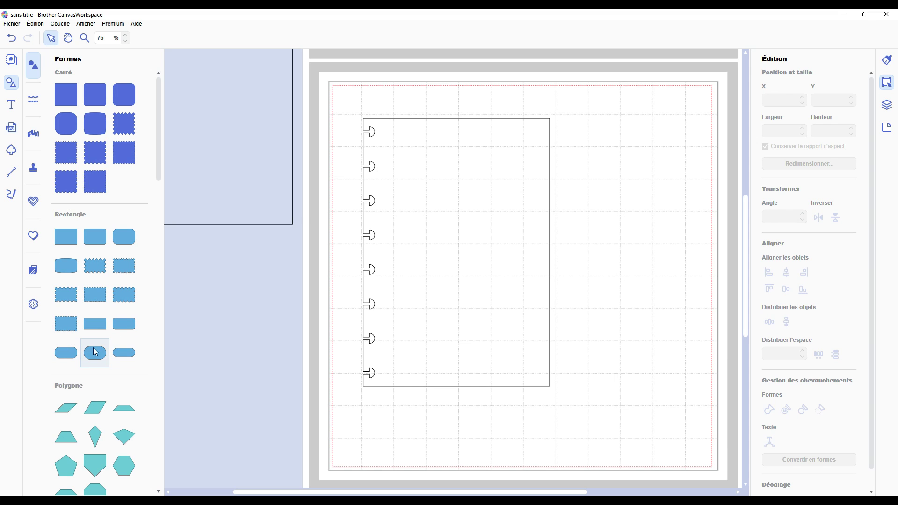
scroll(110, 344, "down", 3)
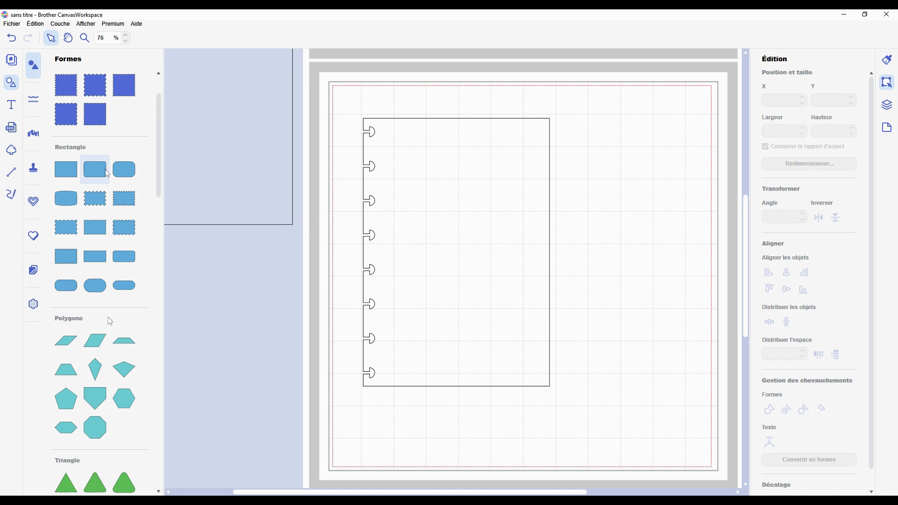
left_click_drag(95, 170, 558, 179)
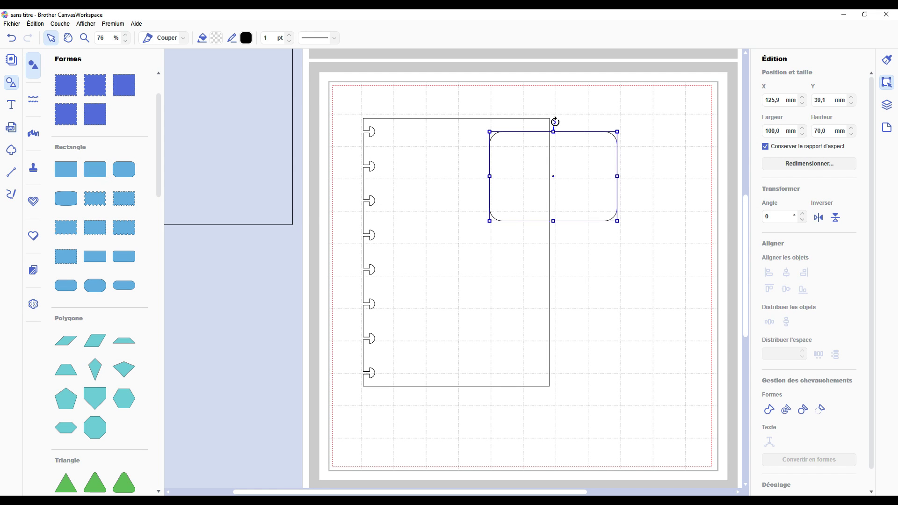
Step: Rotate the rounded rectangle 90° and move it clear of the notched page, to the page's right
double_click(785, 216)
type("90")
key("Return")
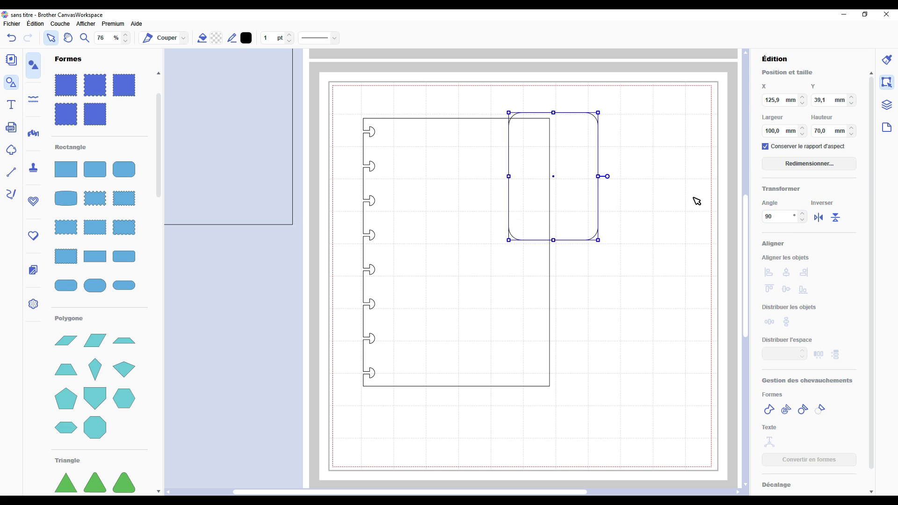
left_click_drag(562, 153, 645, 184)
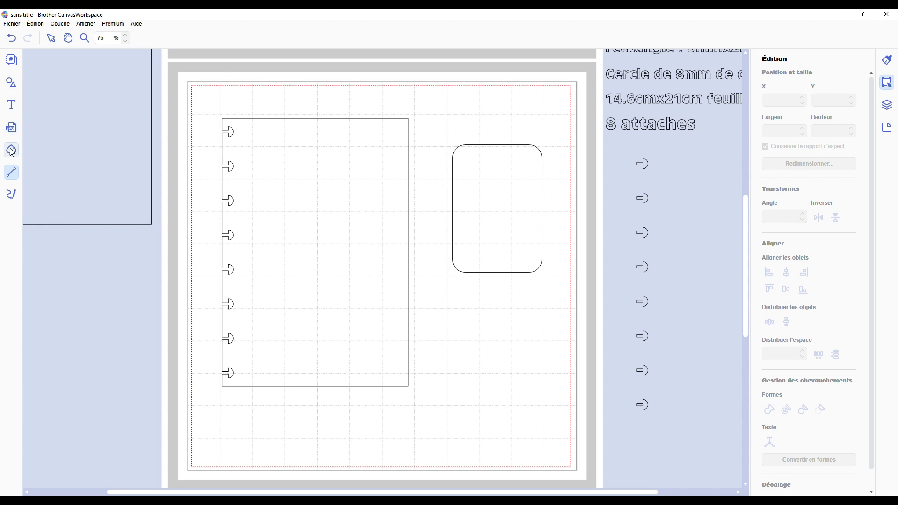
Step: Add a path point at the middle of the rounded rectangle's top edge and another at the middle of its bottom edge
left_click(48, 40)
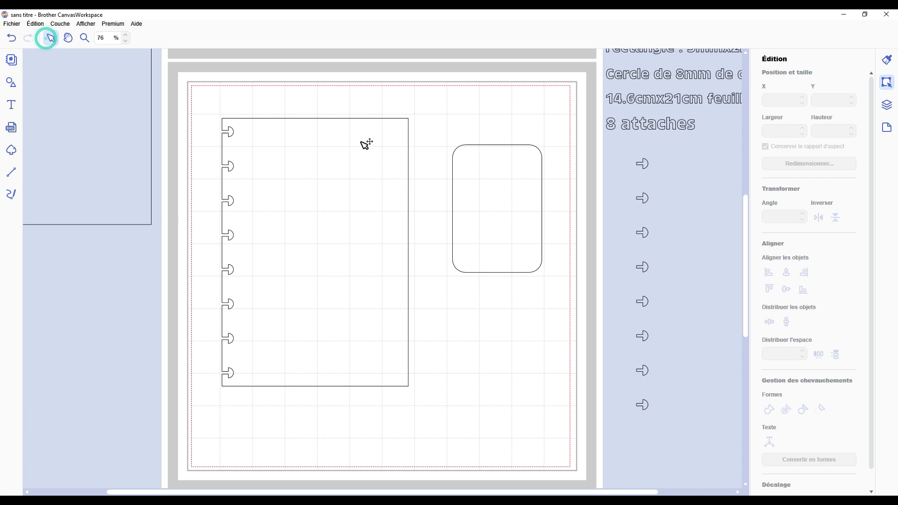
double_click(487, 187)
left_click(469, 145)
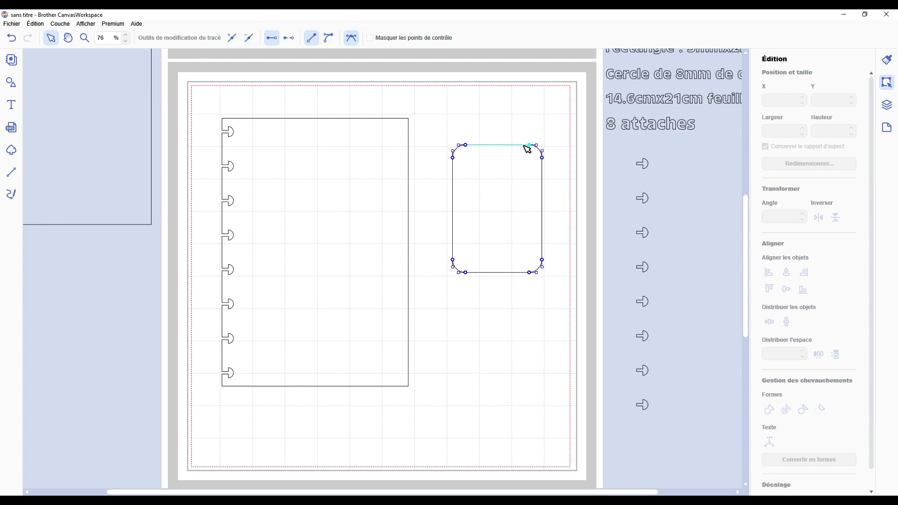
left_click(232, 38)
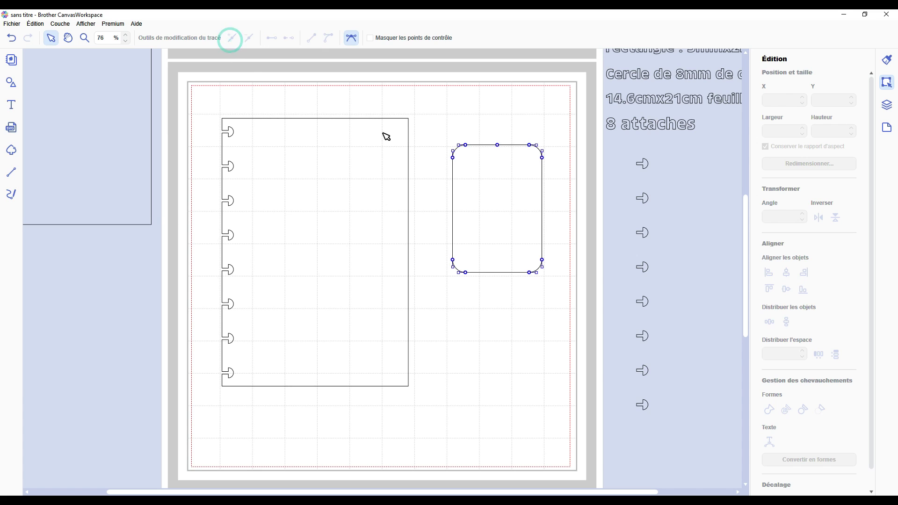
left_click(468, 272)
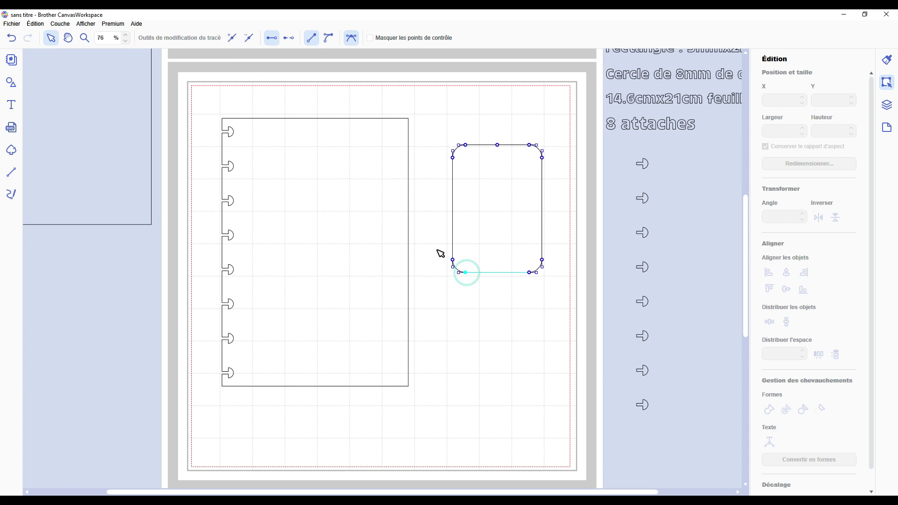
left_click(232, 37)
left_click(489, 112)
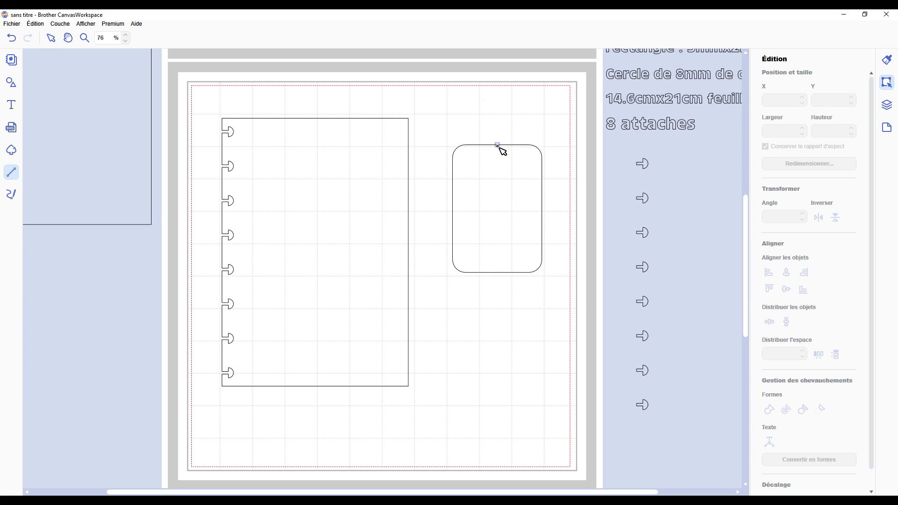
Step: Draw a closed path about 55 × 149 mm along the rounded rectangle's vertical midline, enclosing its right half, and select both shapes
left_click_drag(498, 145, 497, 273)
left_click(500, 304)
left_click(566, 270)
left_click(565, 186)
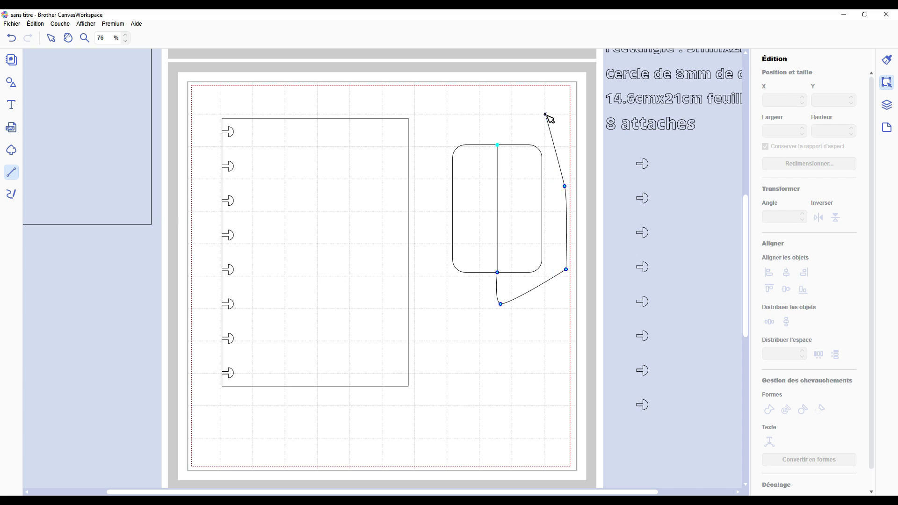
left_click(546, 114)
double_click(498, 140)
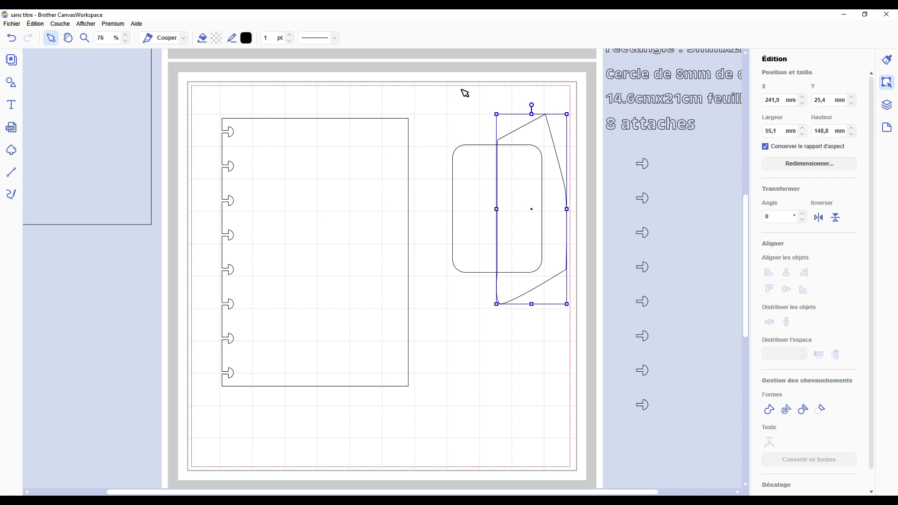
left_click_drag(462, 89, 529, 251)
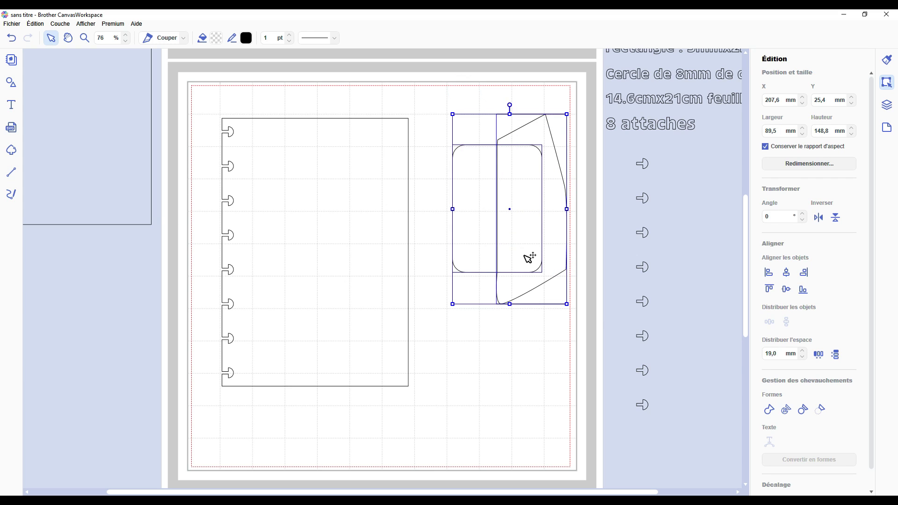
Step: Subtract the drawn path from the rounded rectangle, and place the remaining half, flipped horizontally, beside the page's upper right edge
left_click(787, 410)
left_click(541, 373)
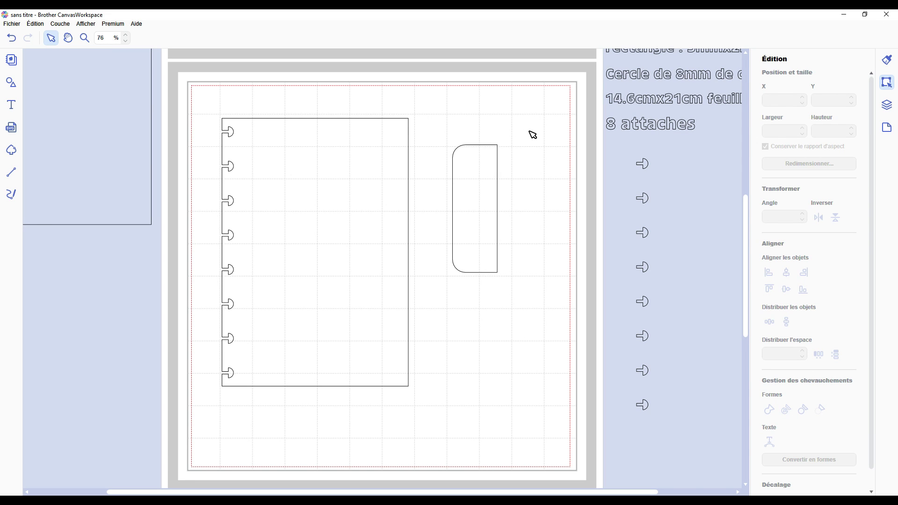
left_click(470, 185)
left_click(819, 217)
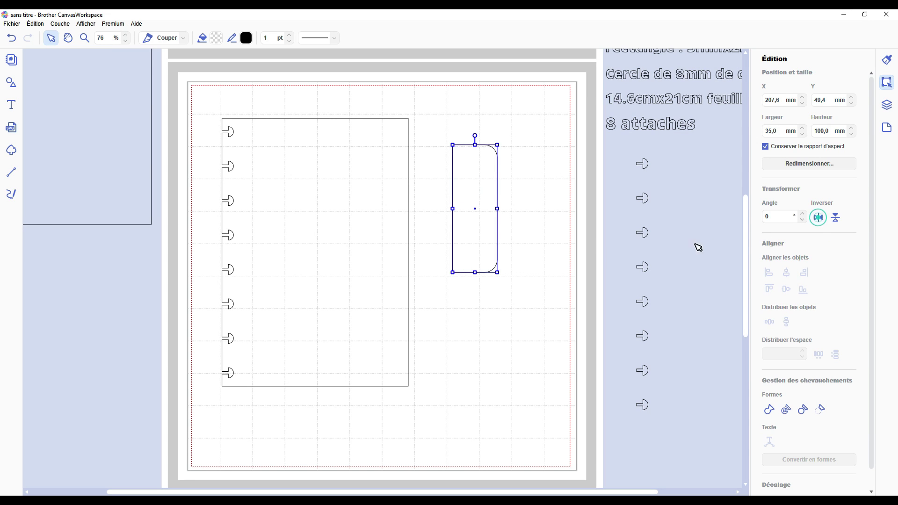
left_click(541, 180)
left_click_drag(466, 213, 427, 187)
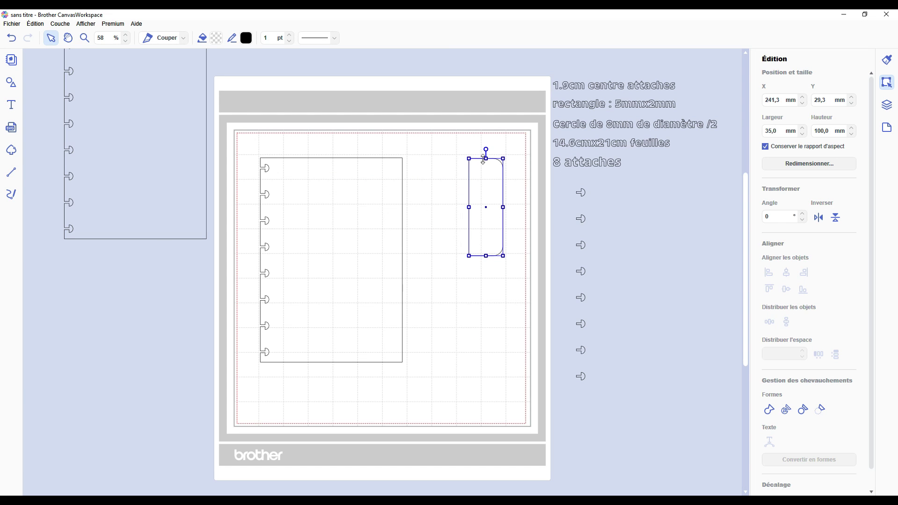
left_click_drag(491, 187, 411, 156)
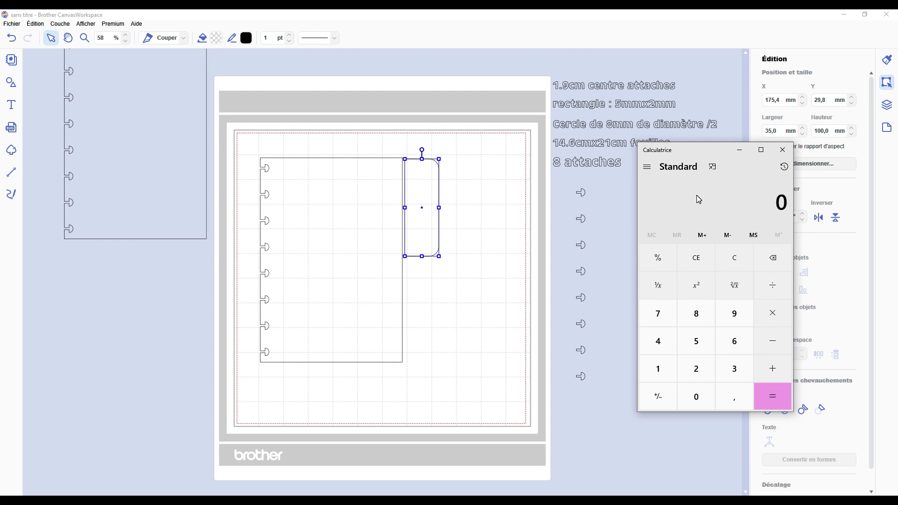
Step: Switch to the Calculator and divide 21 by 6 to work out the height of each tab
type("21/6")
key("Return")
left_click(740, 150)
Step: Move the tab clear of the page and set its height to 35 mm with the aspect ratio kept
left_click_drag(429, 179, 446, 170)
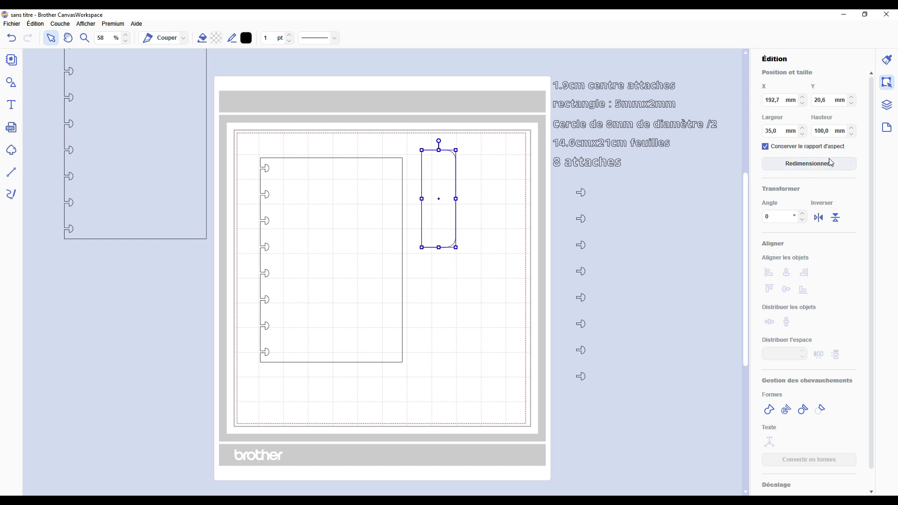
left_click(833, 129)
type("35")
left_click(781, 133)
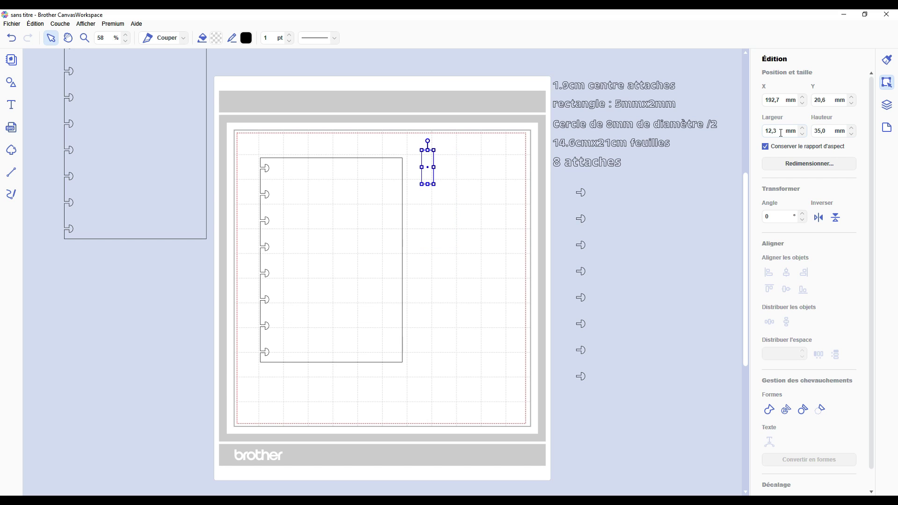
left_click(471, 192)
Step: Place the tab beside the page's top right corner and make five duplicates of it
scroll(380, 221, "up", 3)
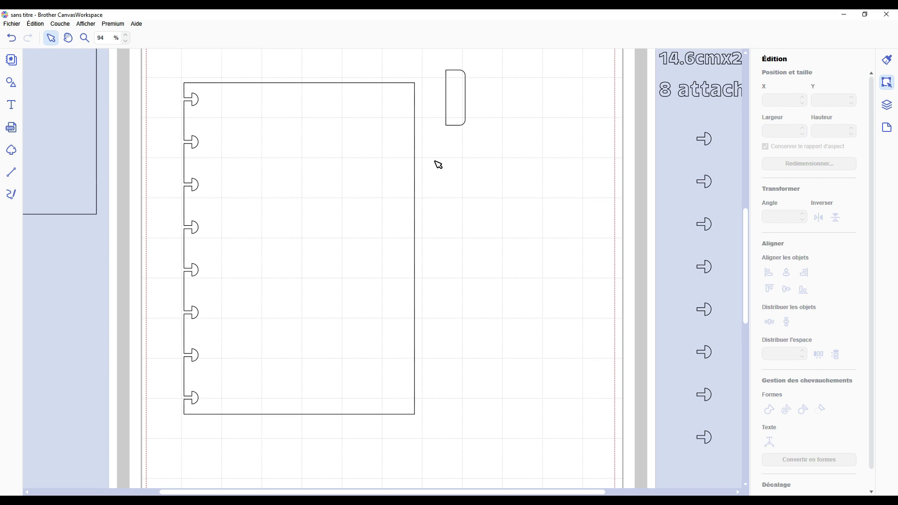
left_click(439, 112)
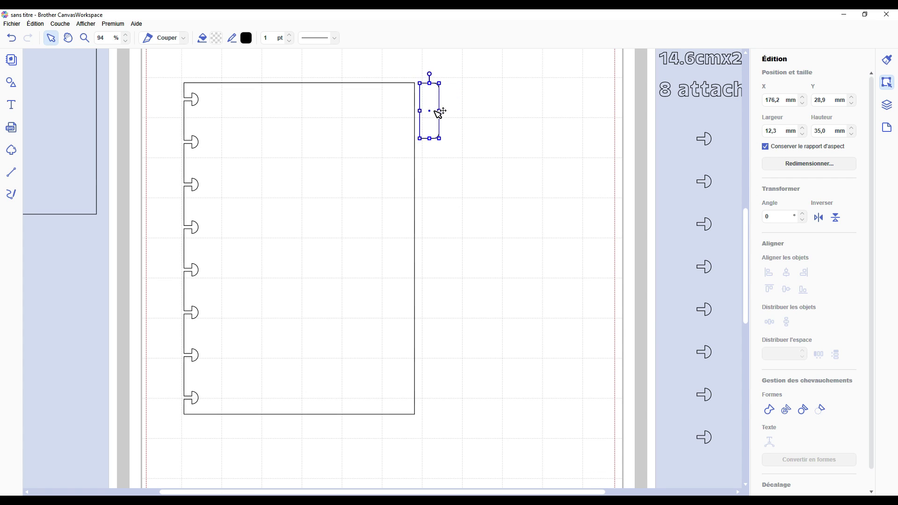
key("ctrl+d")
key("ctrl+d")
key("ctrl+d")
key("ctrl+d")
key("ctrl+d")
Step: Stack the six tabs in one centred column with 0 mm vertical spacing, and move the column beside the page's right edge
left_click_drag(513, 209, 417, 70)
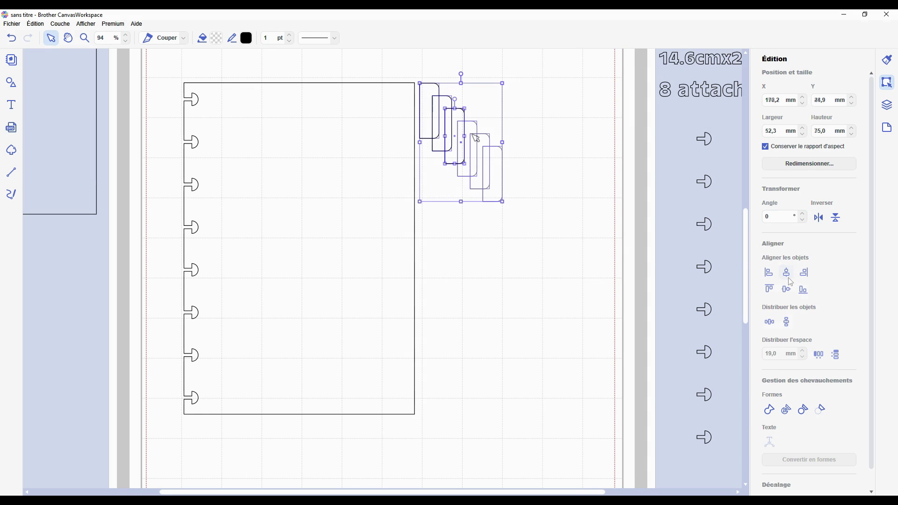
left_click(787, 274)
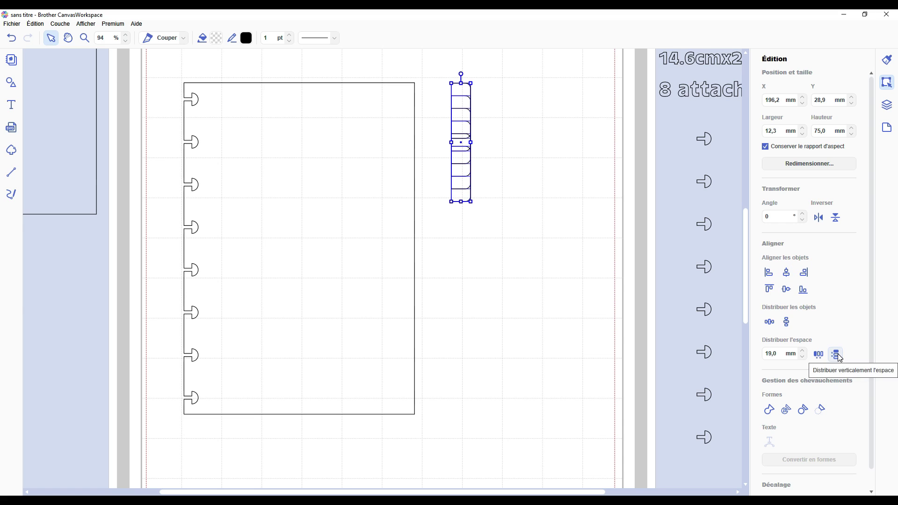
double_click(770, 354)
type("0")
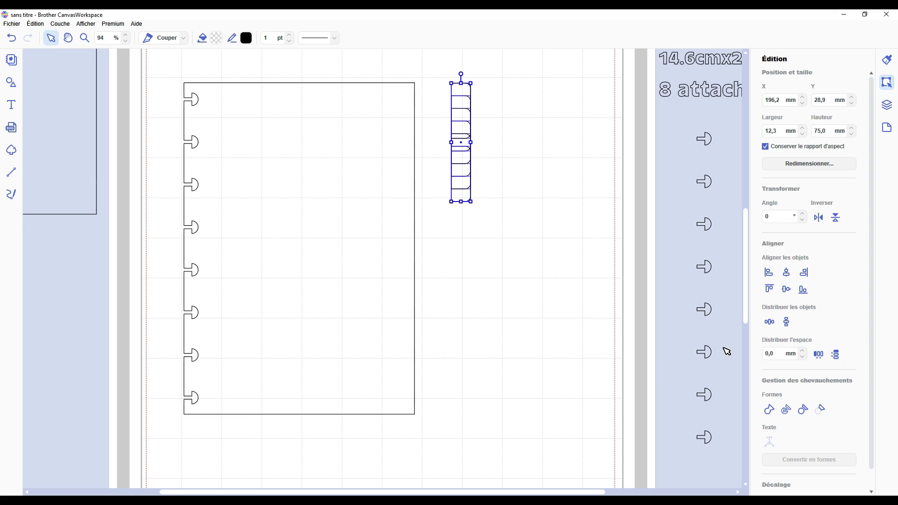
left_click(836, 354)
left_click_drag(467, 123, 441, 124)
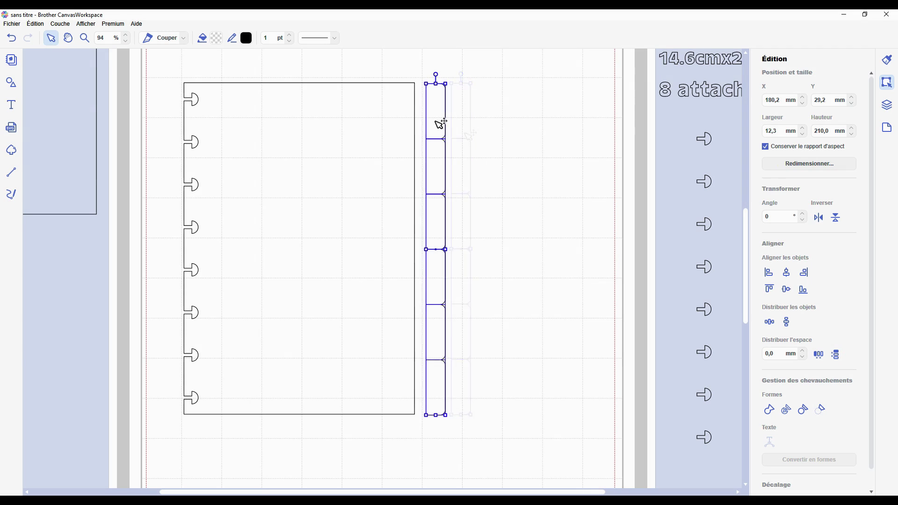
left_click(513, 127)
Step: Duplicate the notched page five times and centre all six pages on one another horizontally and vertically
scroll(506, 193, "down", 2)
left_click(299, 123)
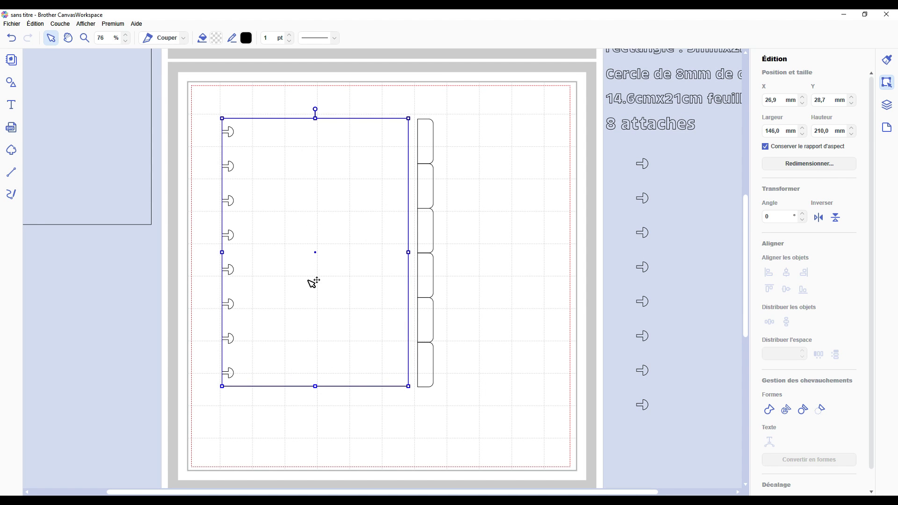
key("ctrl+a")
left_click(787, 272)
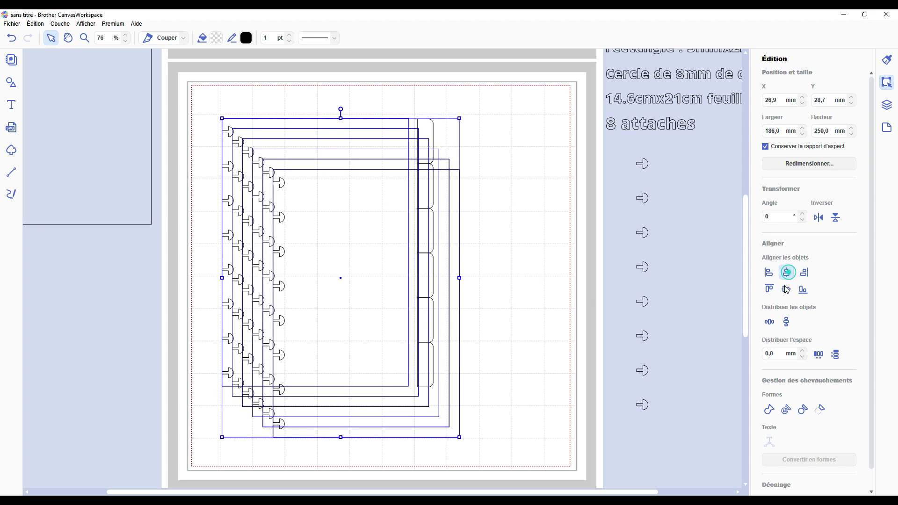
left_click(786, 289)
left_click(550, 284)
Step: Set the spare pages aside off the mat, and weld the first tab to one page's right edge at 0 mm horizontal spacing
left_click_drag(381, 249, 351, 243)
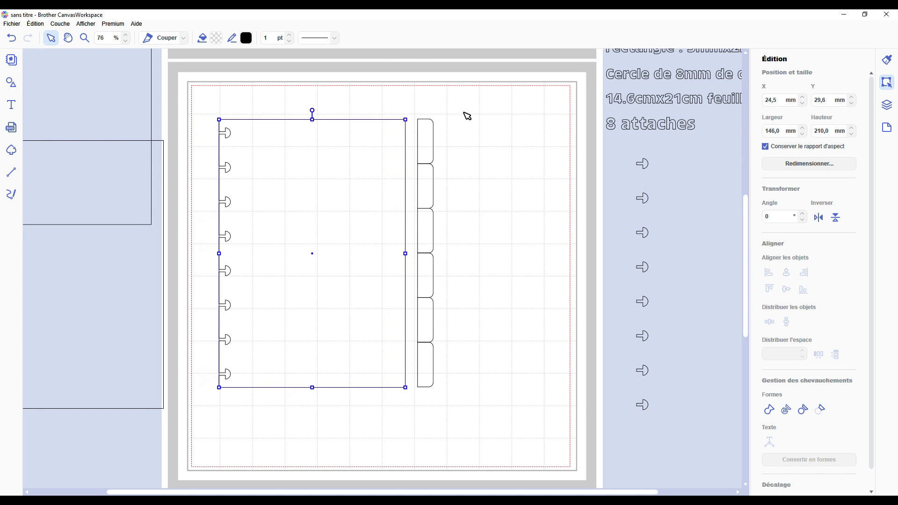
left_click_drag(471, 107, 357, 144)
left_click(819, 355)
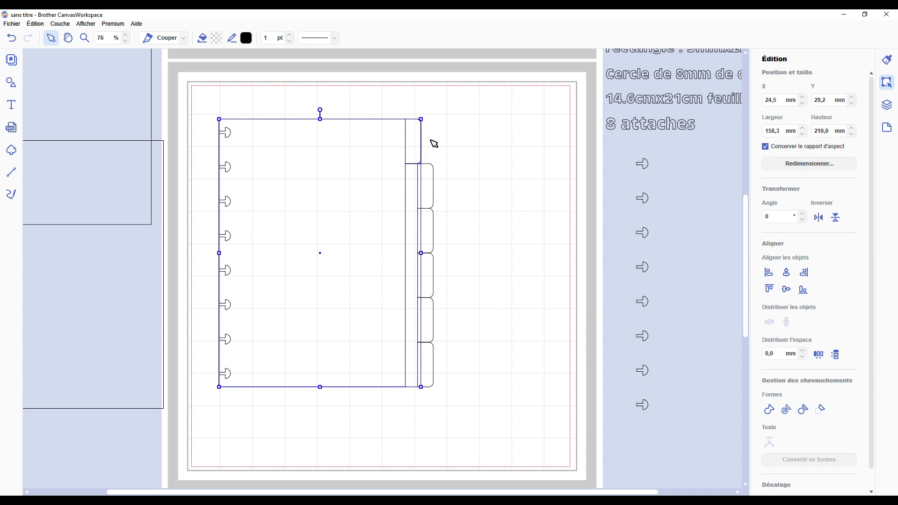
left_click(366, 160)
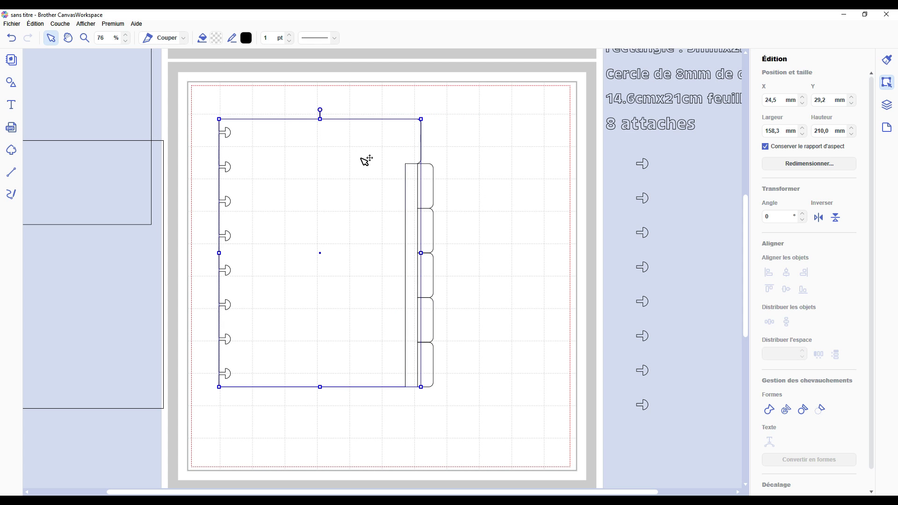
left_click(487, 173)
Step: Bring a spare page onto the mat beside the tabs and move the finished first-tab page off to the mat's right
left_click(111, 322)
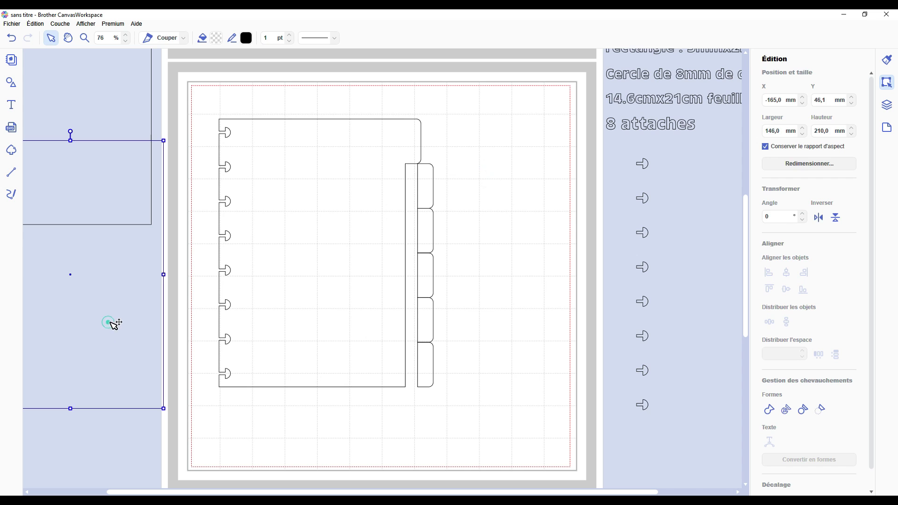
left_click_drag(114, 323, 354, 301)
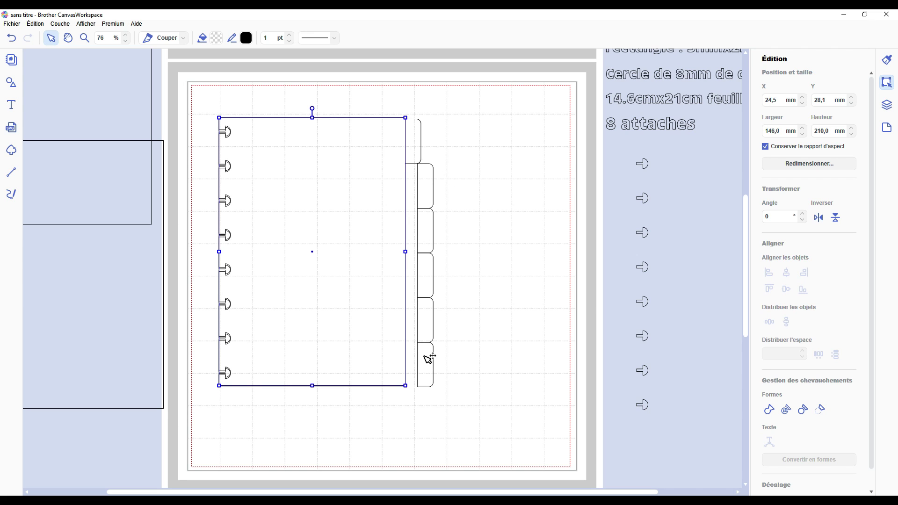
left_click_drag(421, 127, 764, 249)
Step: Join the second tab to the page at 0 mm horizontal and -70 mm vertical spacing, and move the result off the mat
left_click_drag(463, 147, 367, 186)
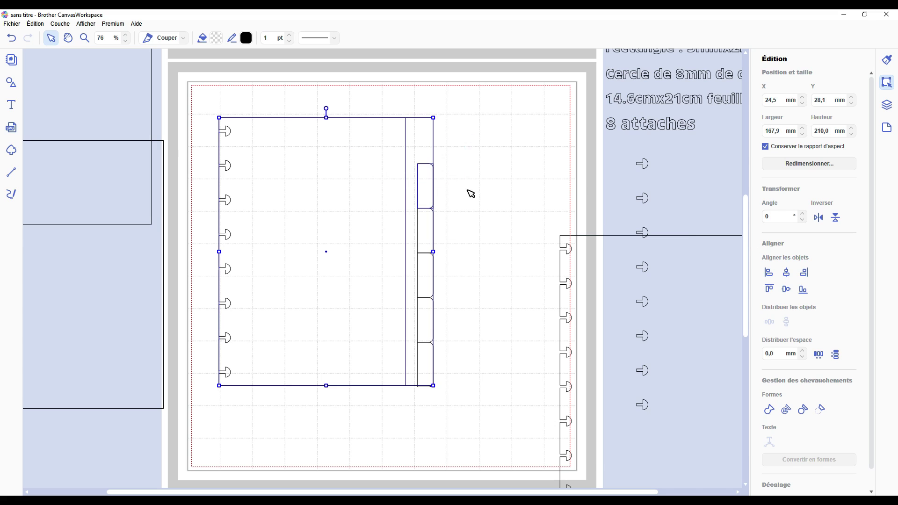
left_click(818, 354)
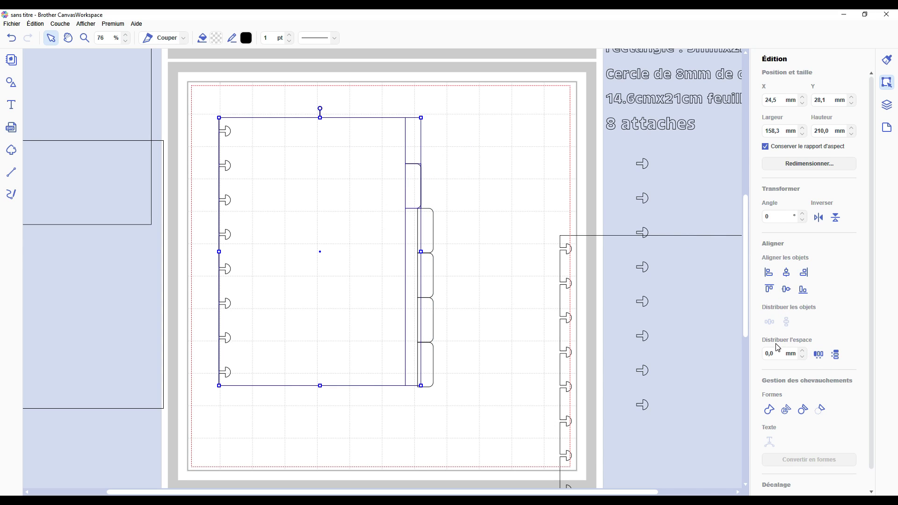
left_click(785, 358)
key("Return")
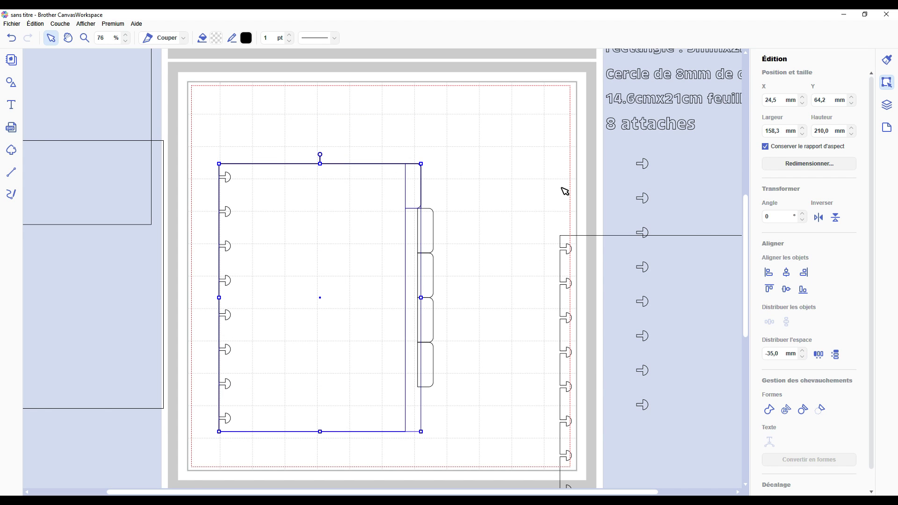
double_click(768, 354)
type("-70")
key("Return")
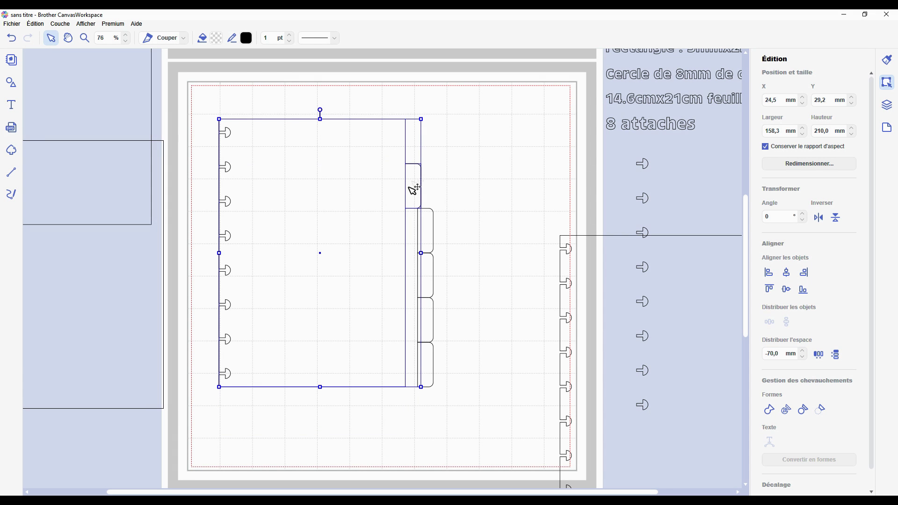
left_click_drag(411, 191, 707, 320)
Step: Join the third tab to another spare page at -105 mm vertical and 0 mm horizontal spacing, and move it off the mat
key("ctrl+v")
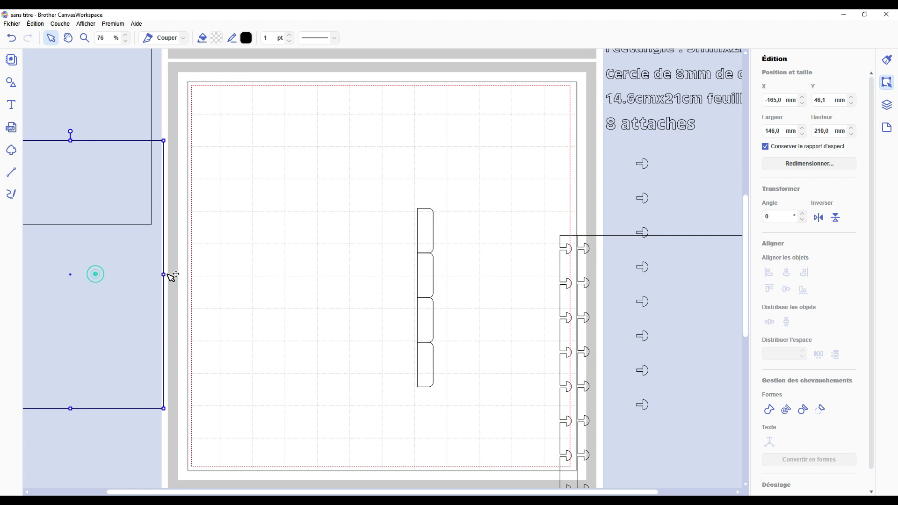
left_click_drag(170, 275, 337, 217)
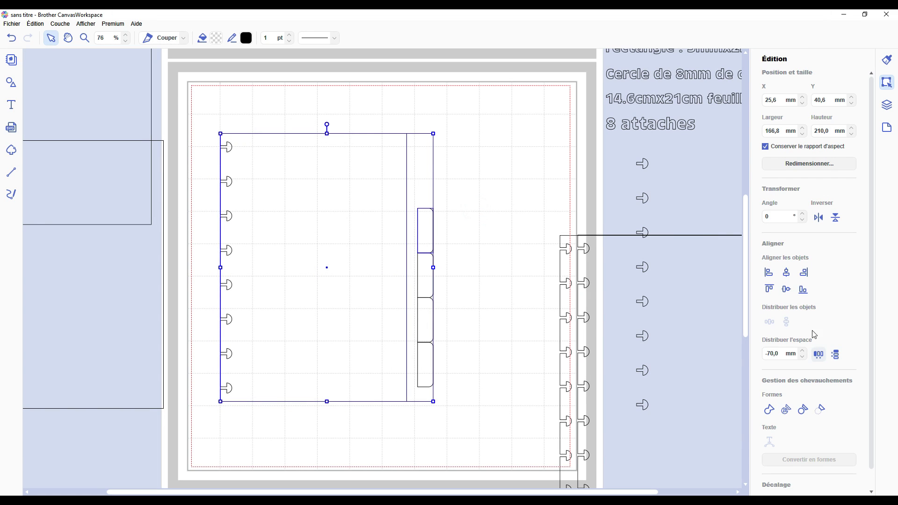
left_click(787, 289)
left_click_drag(782, 352, 768, 349)
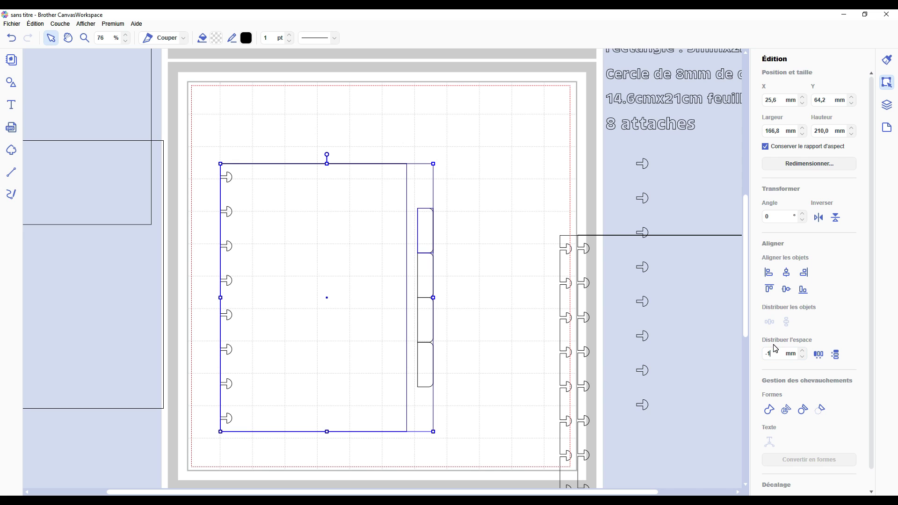
left_click(819, 354)
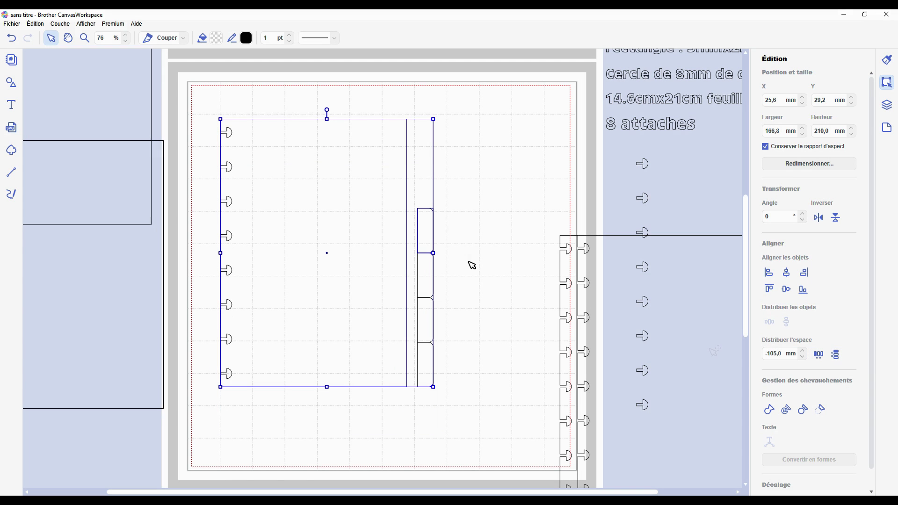
left_click(819, 354)
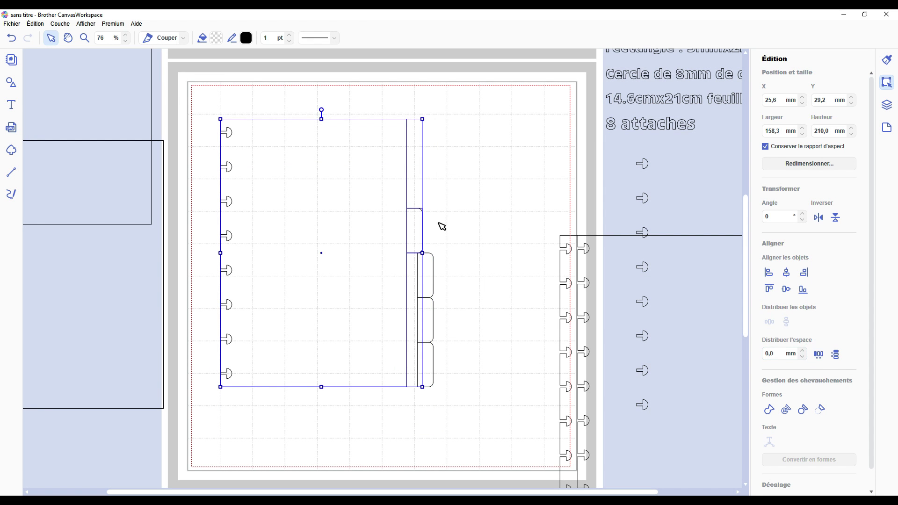
left_click_drag(332, 211, 299, 317)
Step: Join the fourth tab to the next spare page at -140 mm vertical and 0 mm horizontal spacing, and move it off the mat
left_click_drag(465, 239, 342, 268)
double_click(785, 357)
key("BackSpace")
type("-10")
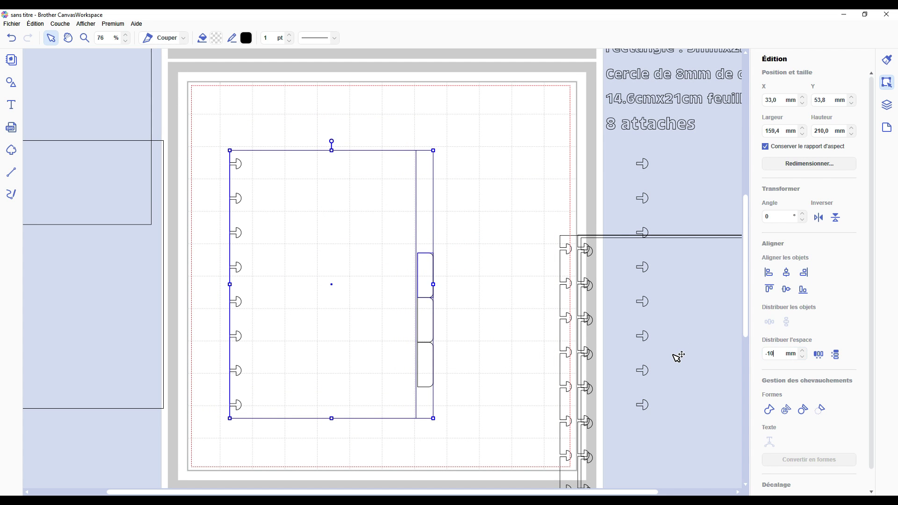
type("5")
key("Return")
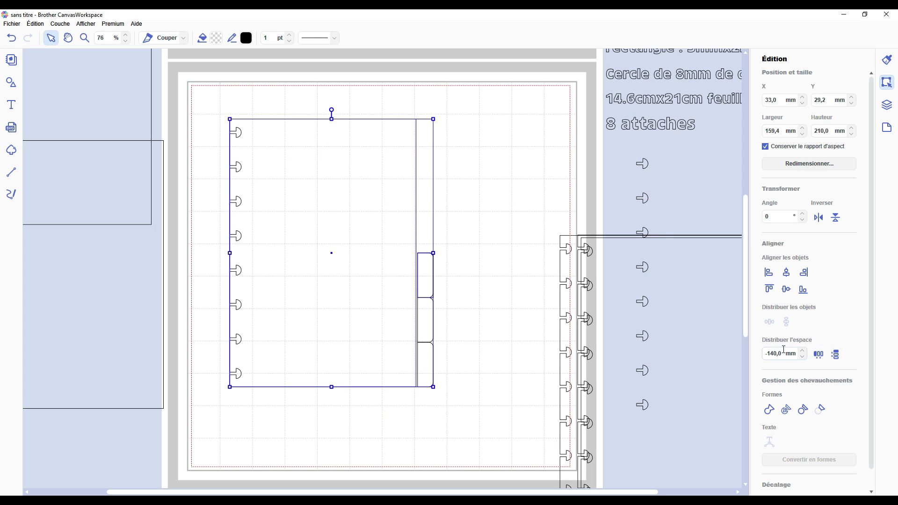
left_click_drag(432, 297, 431, 296)
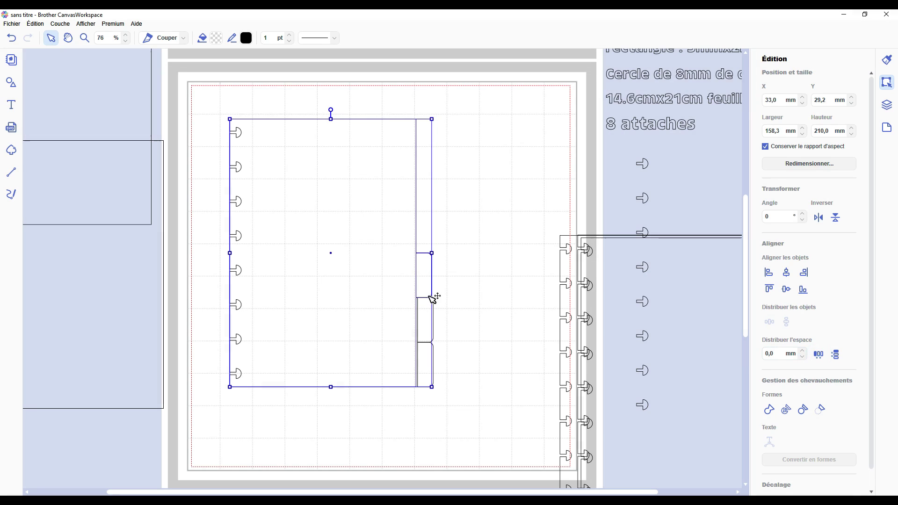
left_click(369, 244)
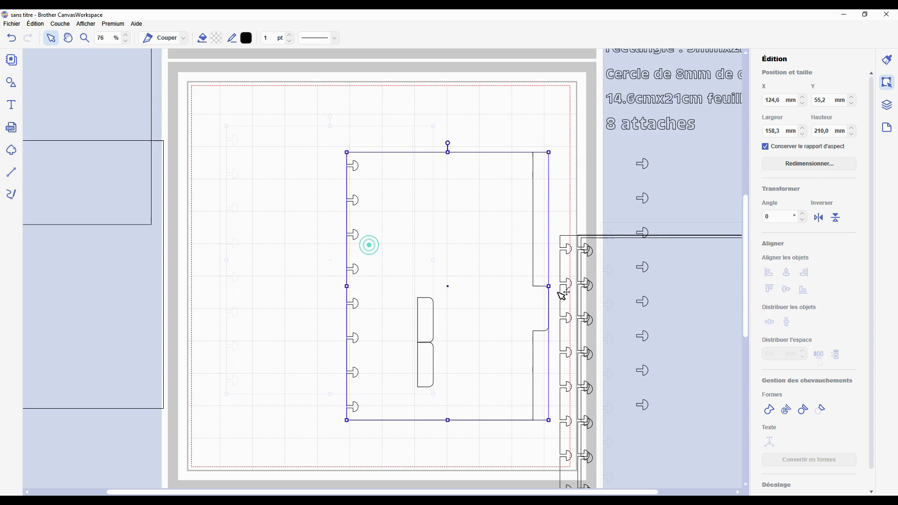
Step: Join the fifth tab to a further spare page at 0 mm horizontal and -175 mm vertical spacing, and move it off the mat
left_click(819, 354)
double_click(780, 360)
type("-140")
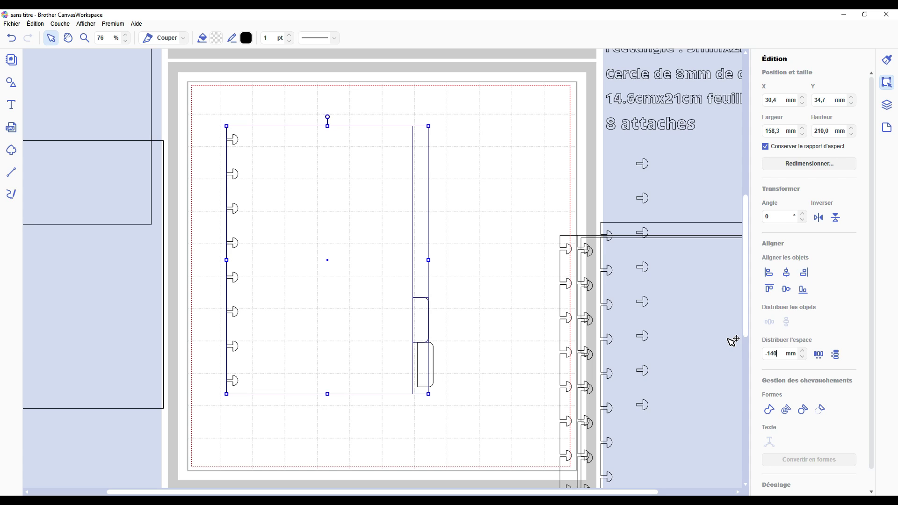
key("BackSpace")
type("75")
left_click(836, 355)
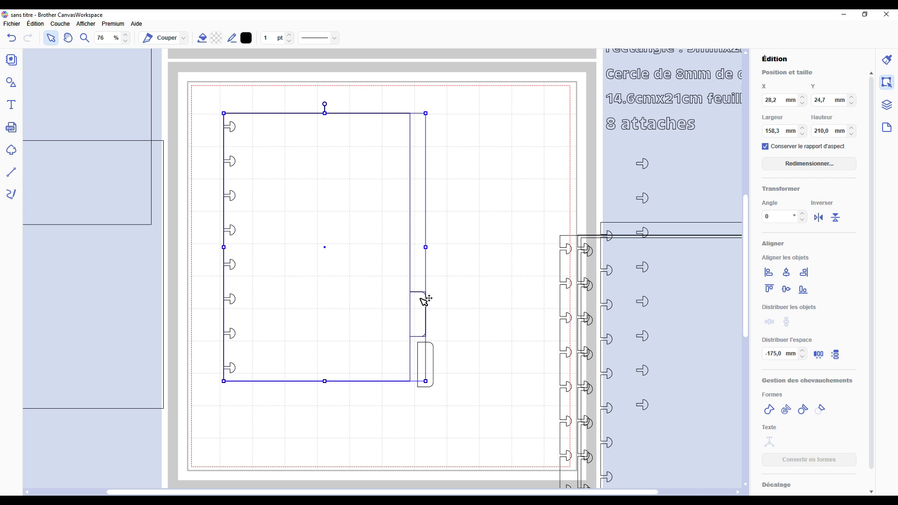
left_click(837, 358)
left_click(836, 355)
left_click_drag(376, 140, 388, 288)
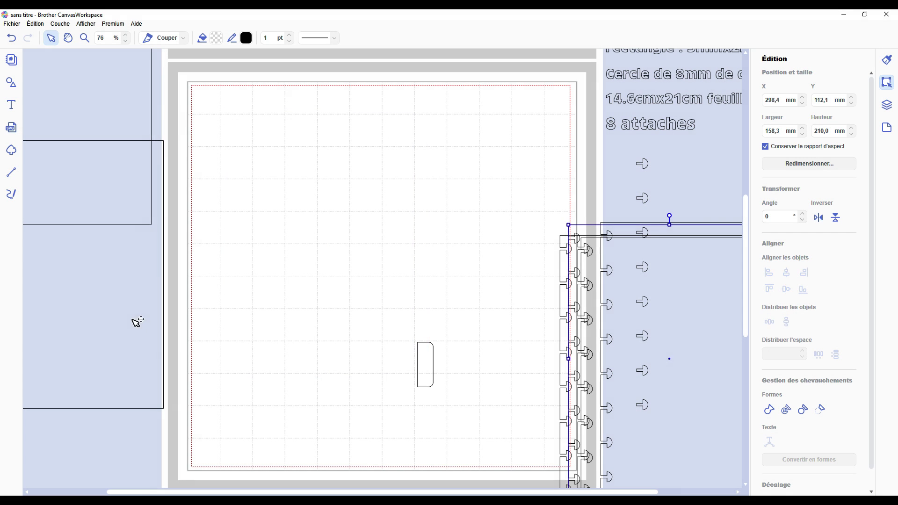
Step: Place a spare page on the mat, butt the sixth tab against it at 0 mm horizontal spacing, and align their bottom edges
left_click_drag(132, 319, 392, 293)
left_click_drag(457, 426, 357, 310)
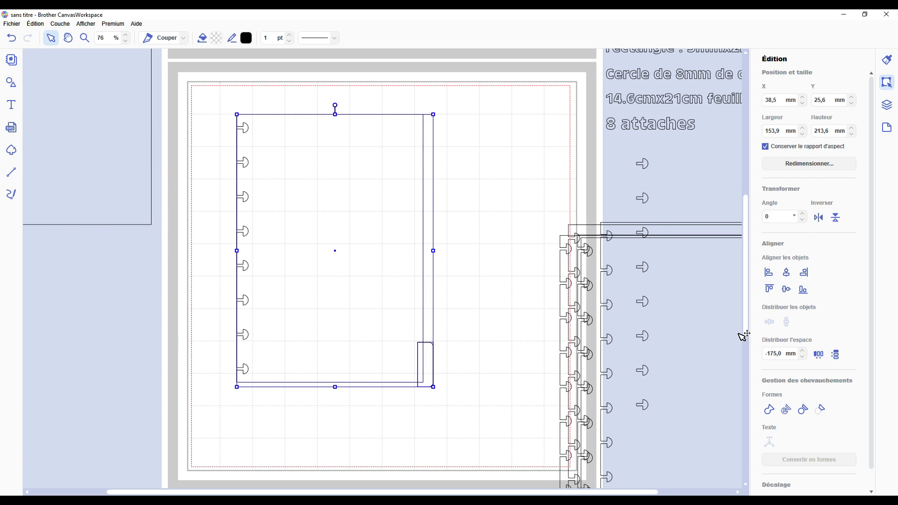
double_click(783, 356)
type("0")
key("Return")
left_click(818, 354)
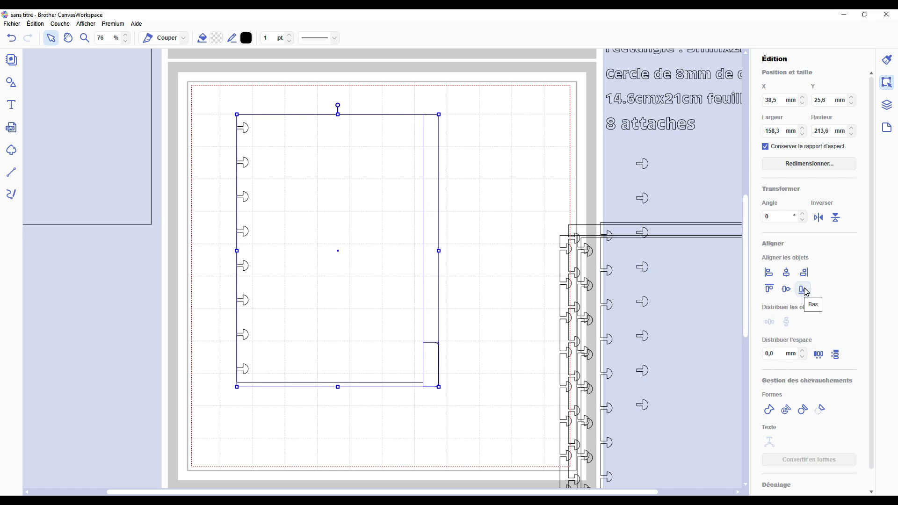
left_click(805, 290)
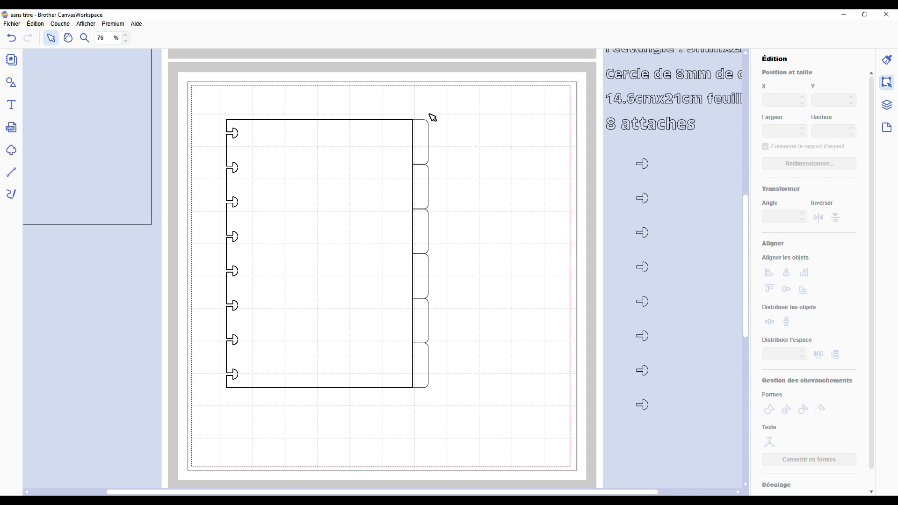
Step: Move the stack of six tabbed pages off the mat to just below the spare page, and line the spare page up with it
scroll(434, 187, "down", 2)
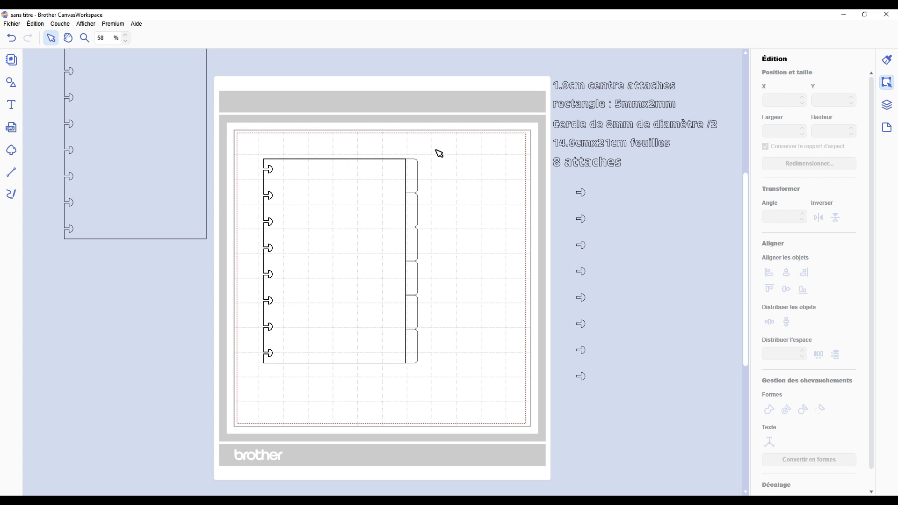
key("ctrl+v")
left_click_drag(428, 174, 377, 373)
key("Delete")
left_click_drag(450, 158, 150, 421)
left_click_drag(198, 201, 188, 201)
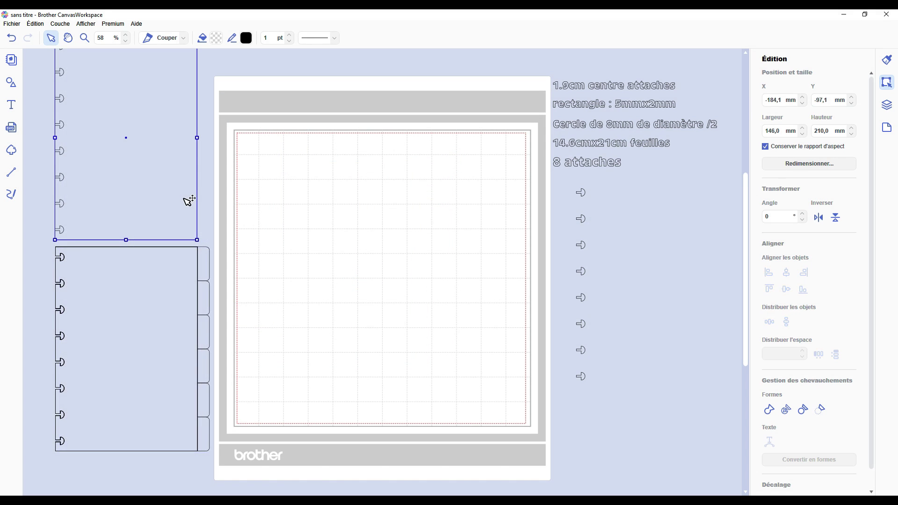
left_click(315, 227)
key("ctrl+minus")
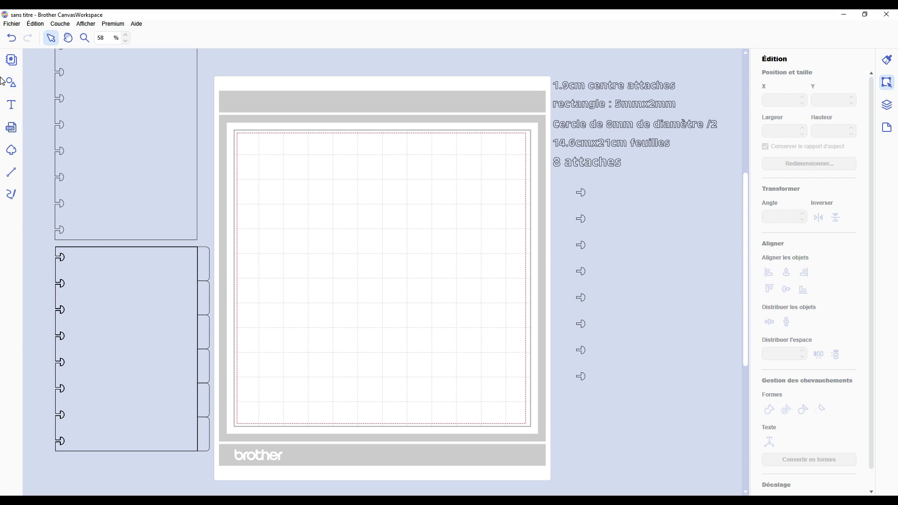
Step: Insert a plain square-cornered rectangle and move it to the upper middle of the mat
left_click(14, 86)
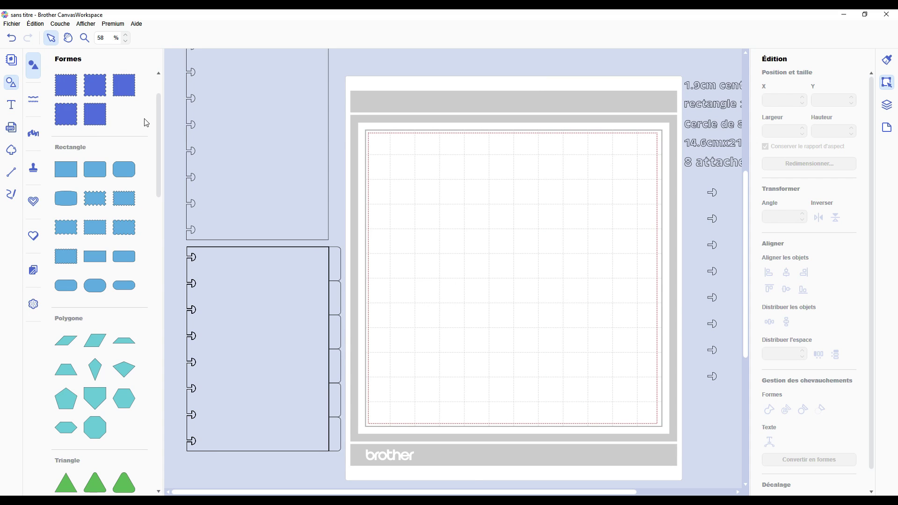
left_click(66, 169)
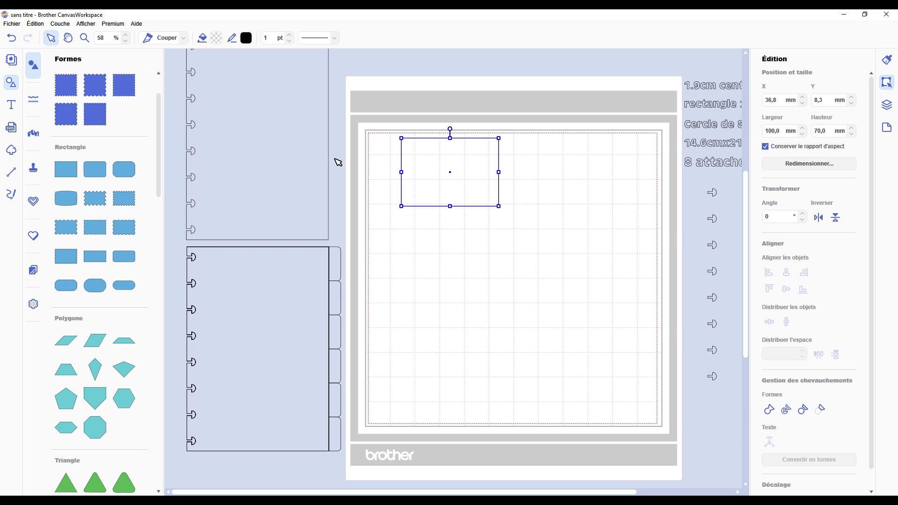
left_click(14, 86)
left_click_drag(342, 160, 402, 213)
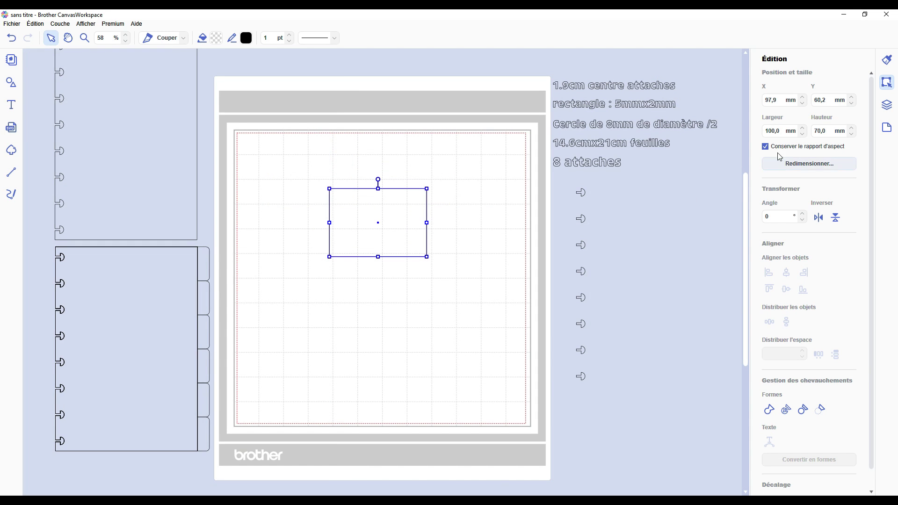
Step: Unlock the rectangle's aspect ratio and size it to 40 mm wide by 210 mm high
double_click(788, 131)
type("30")
left_click(831, 131)
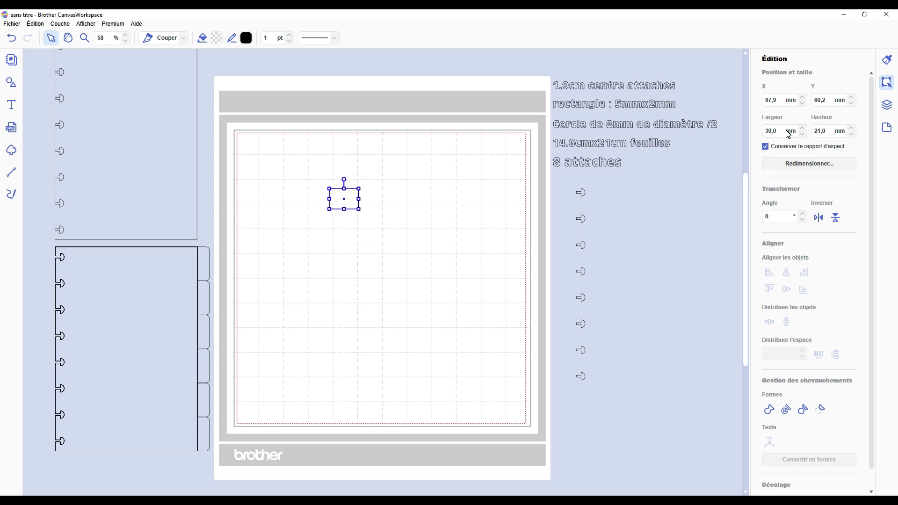
left_click(765, 146)
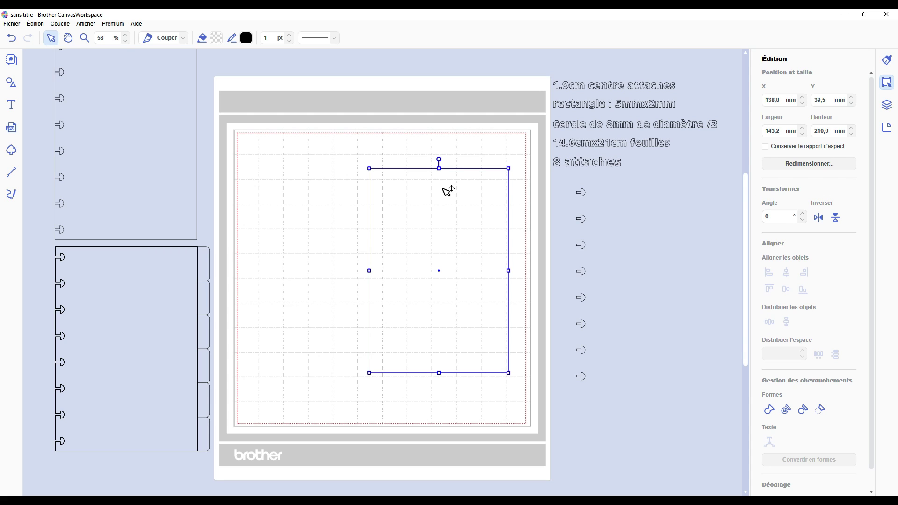
double_click(776, 131)
type("40")
key("Return")
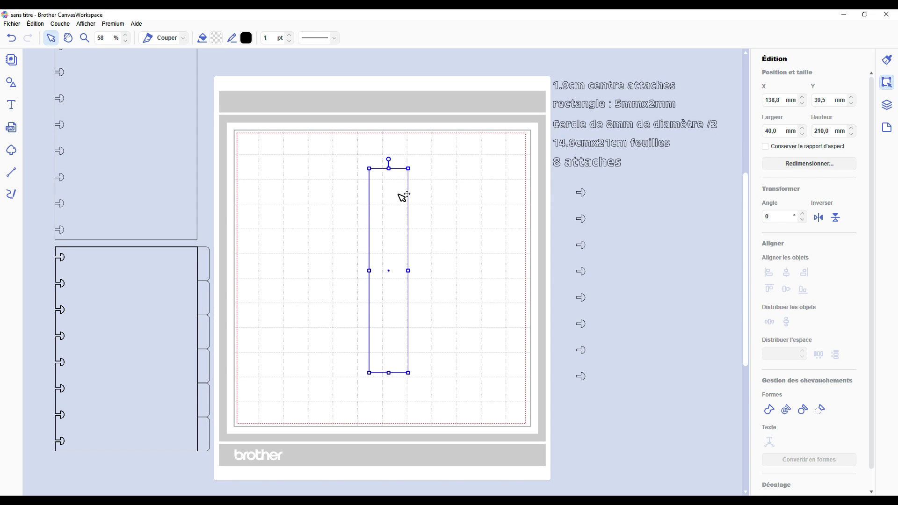
Step: Add path points at the midpoints of the strip's top and bottom edges
double_click(389, 181)
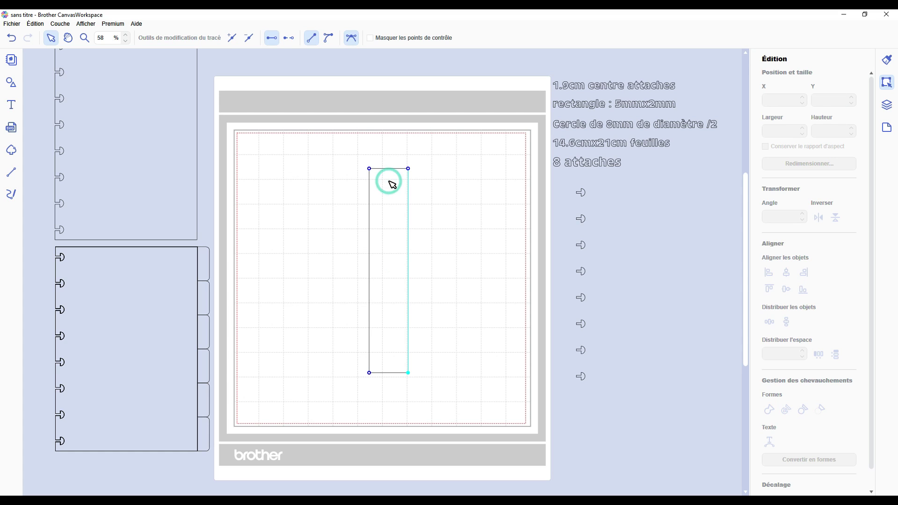
left_click(408, 168)
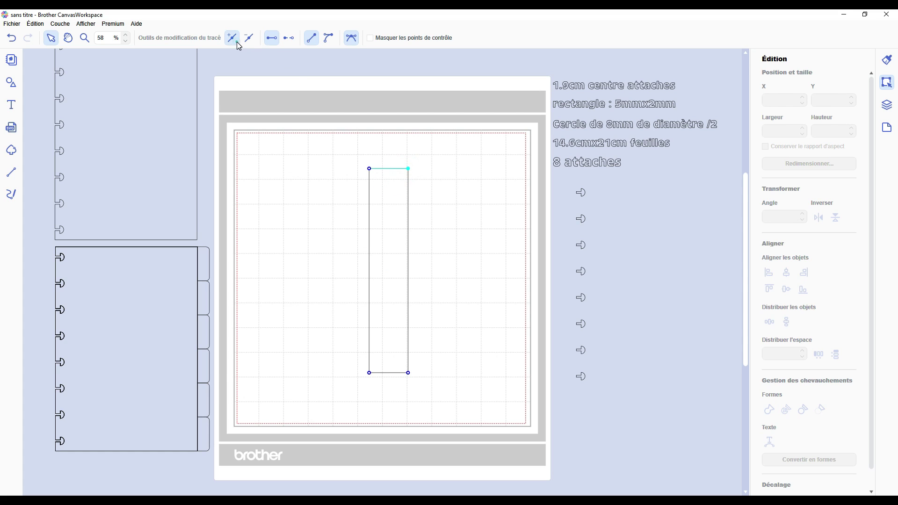
left_click(231, 37)
left_click(370, 373)
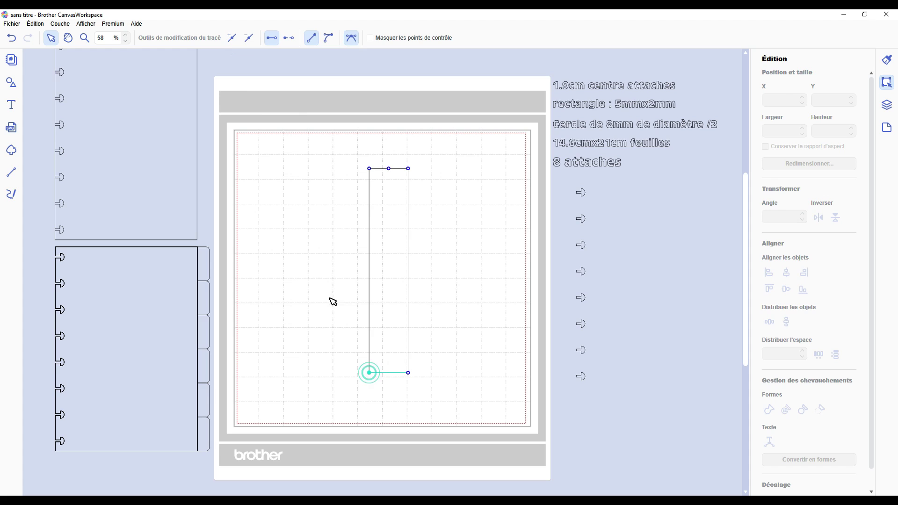
left_click(232, 38)
left_click(451, 144)
Step: Draw a dashed vertical centre line about 210 mm long between the strip's two midpoints, and shift the line and strip together up the mat
left_click(11, 172)
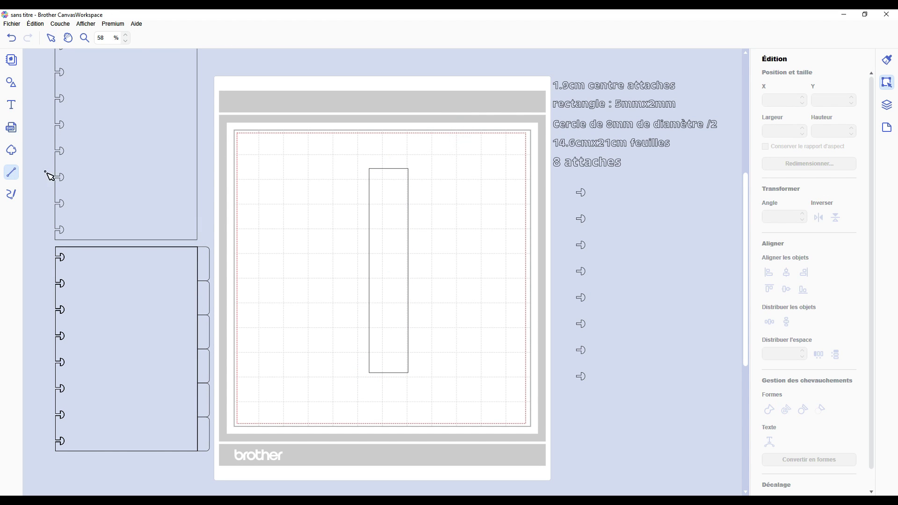
left_click_drag(389, 169, 389, 372)
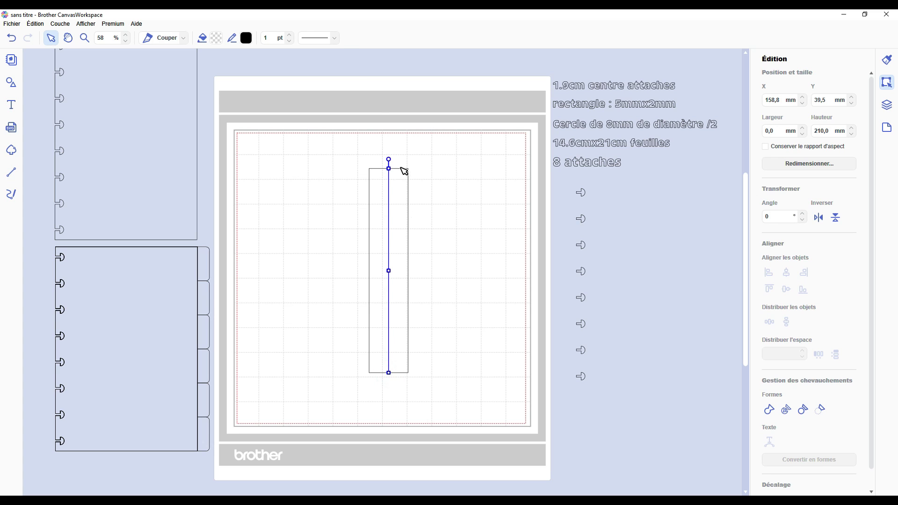
left_click(335, 39)
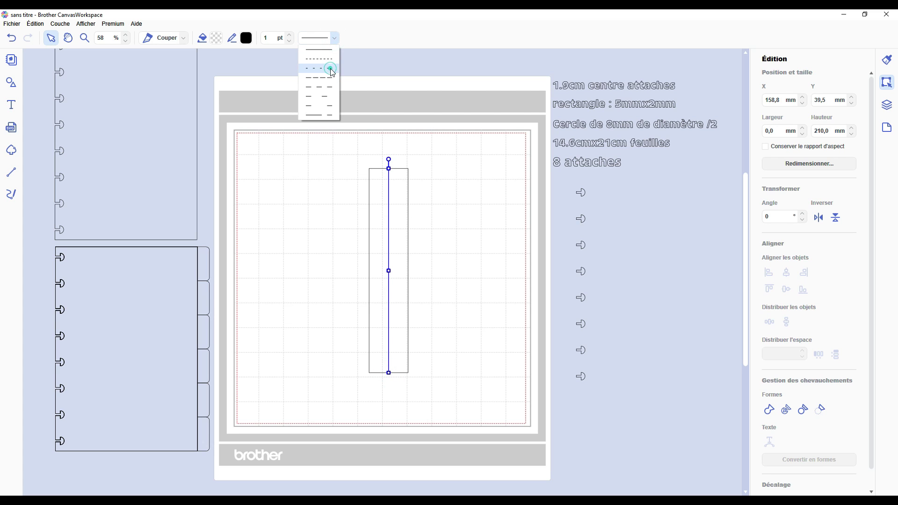
left_click(331, 68)
left_click(467, 141)
left_click_drag(442, 140, 349, 294)
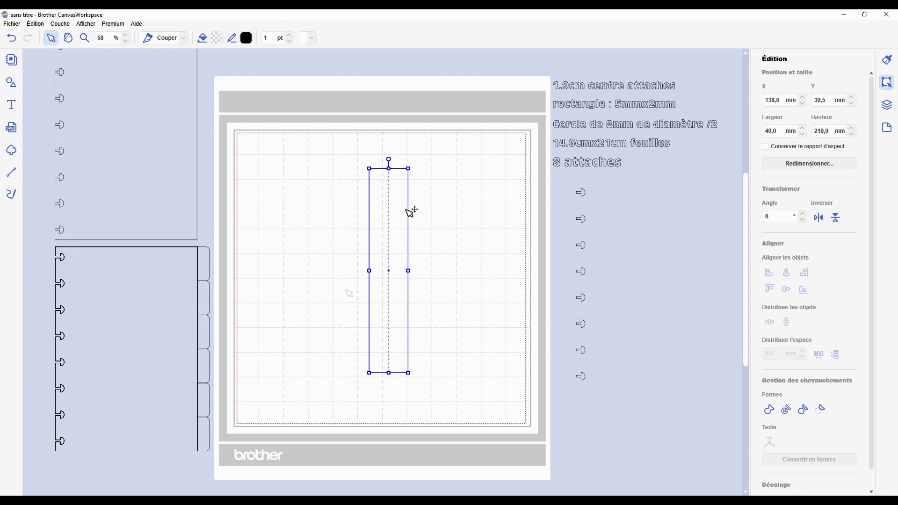
left_click_drag(403, 194, 392, 173)
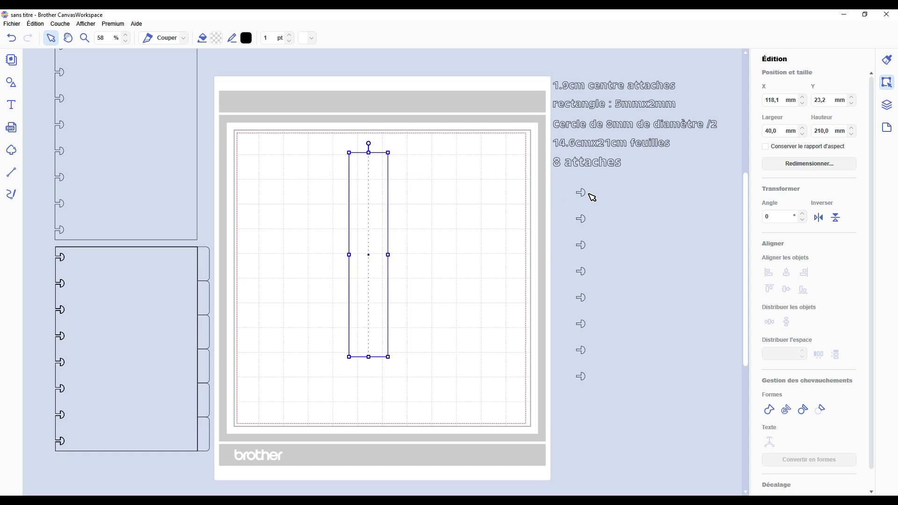
Step: Mirror one copy of the cutout column horizontally and butt it against a second copy at 0 mm spacing to form double-ended cutouts
left_click_drag(588, 193, 614, 199)
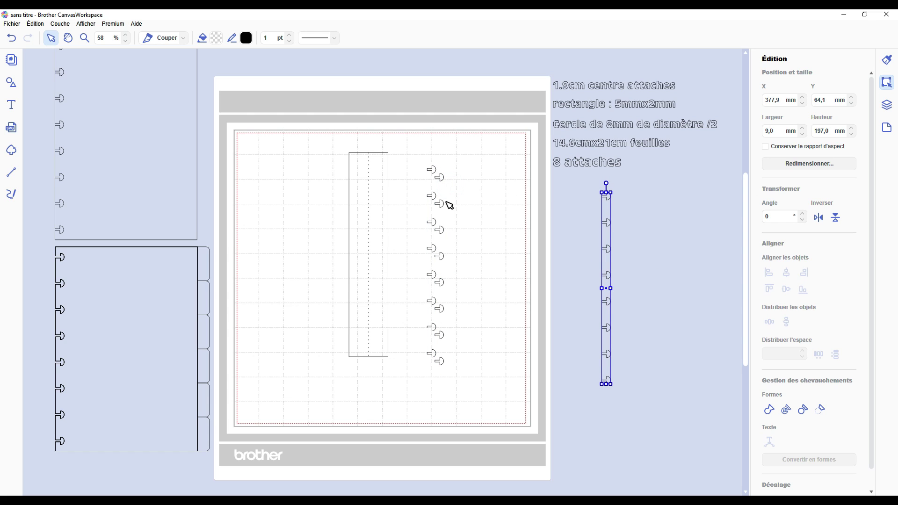
left_click_drag(446, 201, 424, 200)
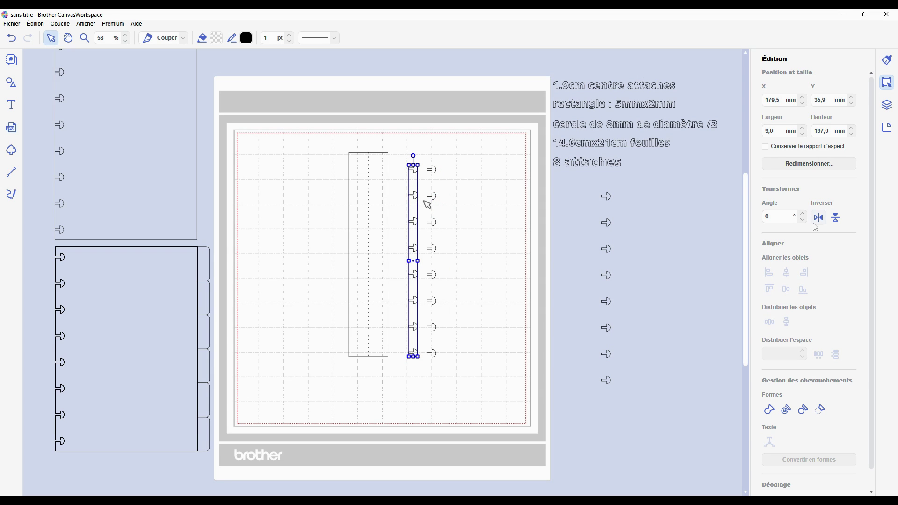
left_click(818, 219)
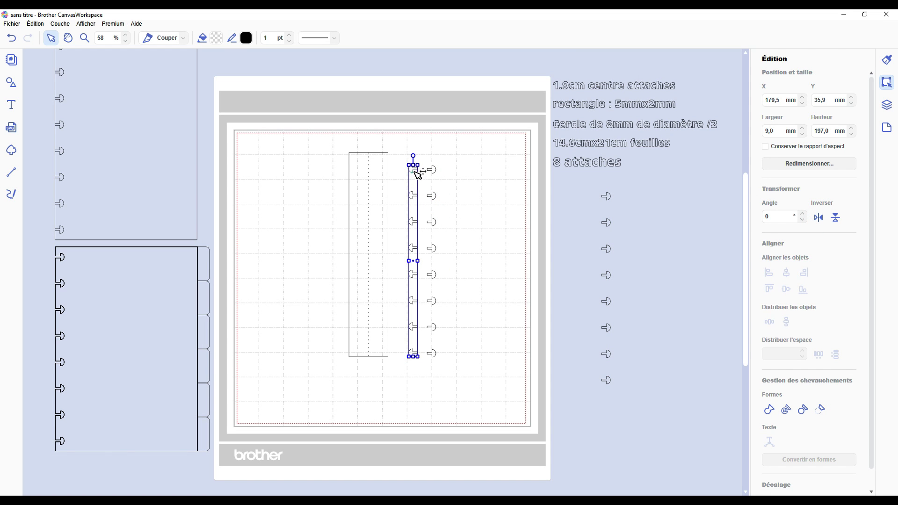
left_click(432, 169, "shift")
left_click(818, 354)
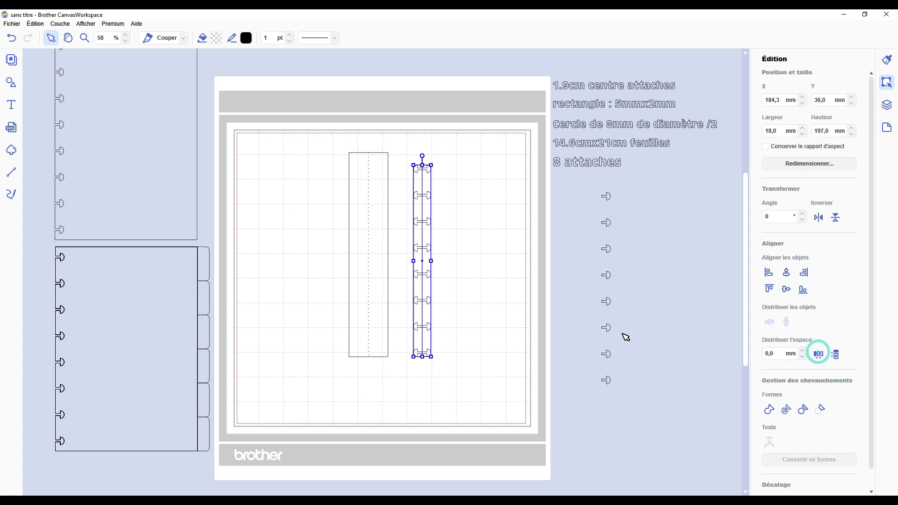
left_click(480, 281)
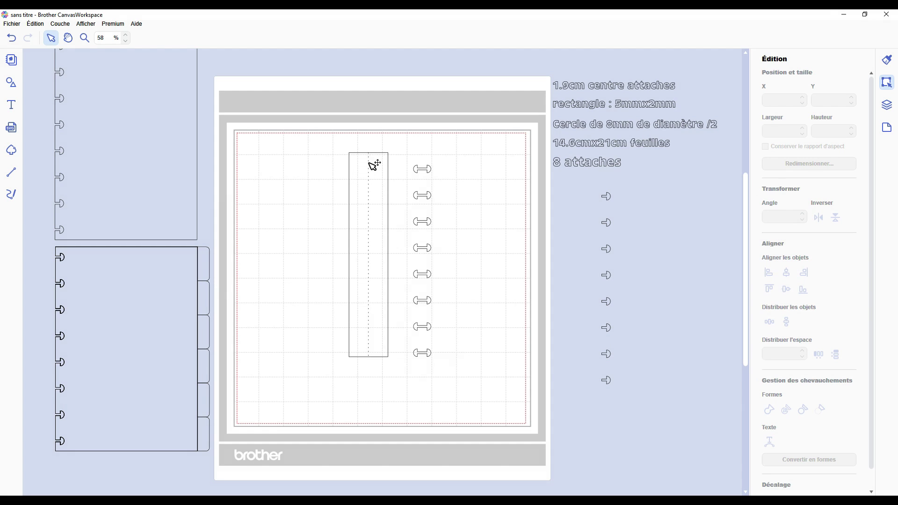
Step: Move the double-ended cutout column onto the strip and centre the two horizontally and vertically on each other
left_click_drag(432, 172, 377, 167)
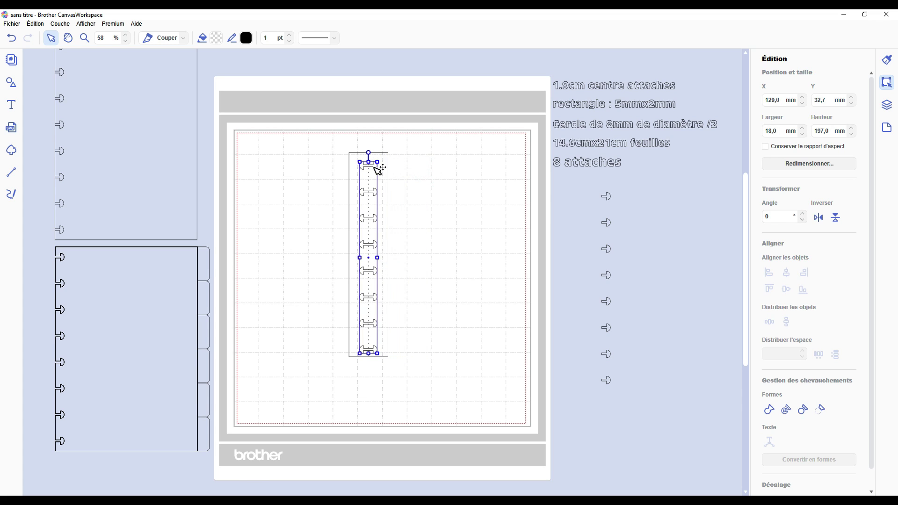
left_click_drag(412, 135, 333, 262)
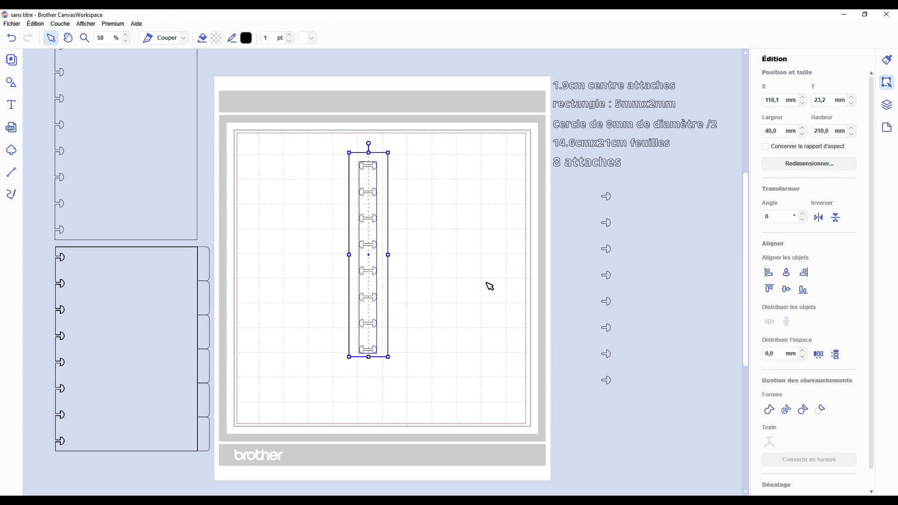
left_click(787, 273)
left_click(787, 290)
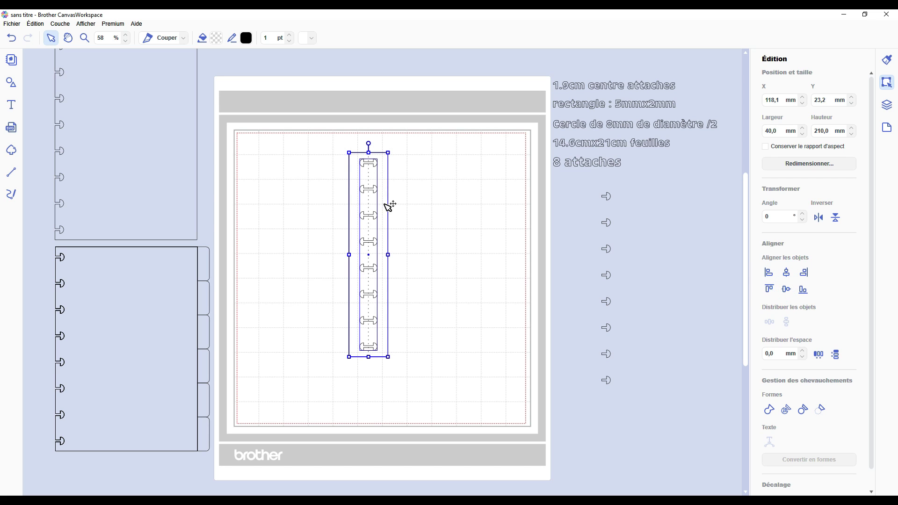
Step: Separate the strip and the cutout column into individual objects, and select only the eight cutouts without the strip's outline
left_click(386, 172)
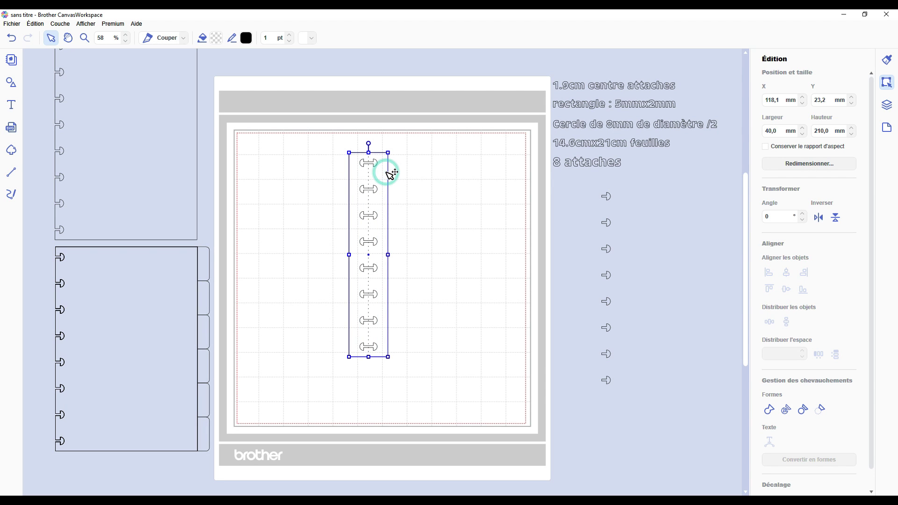
left_click(415, 181)
key("ctrl+a")
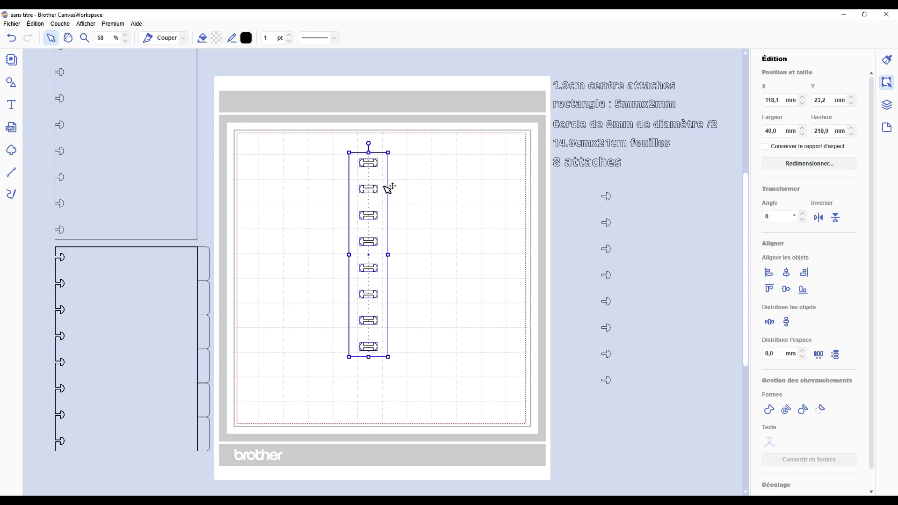
left_click(388, 180, "shift")
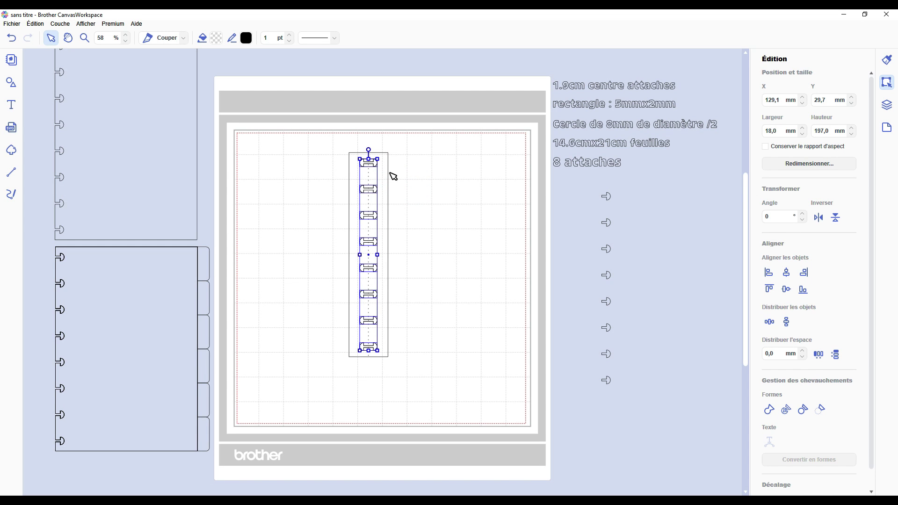
left_click(394, 176)
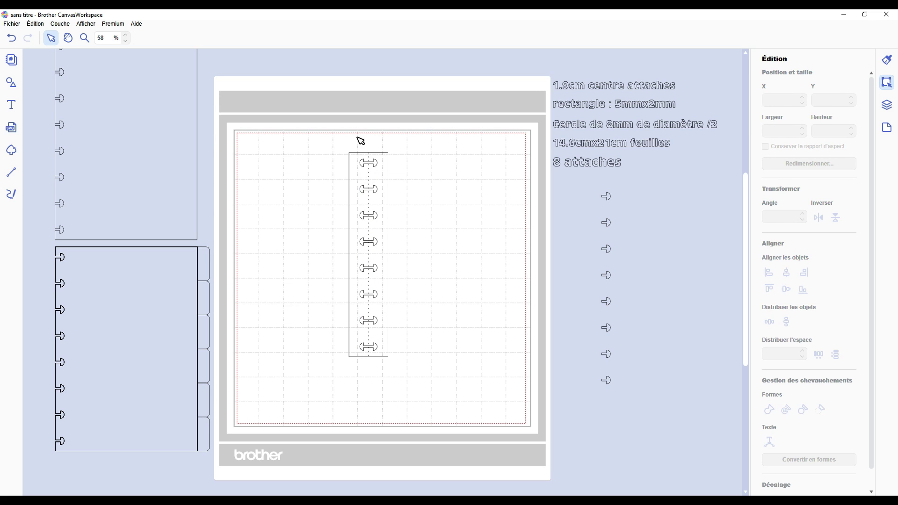
scroll(334, 212, "up", 4)
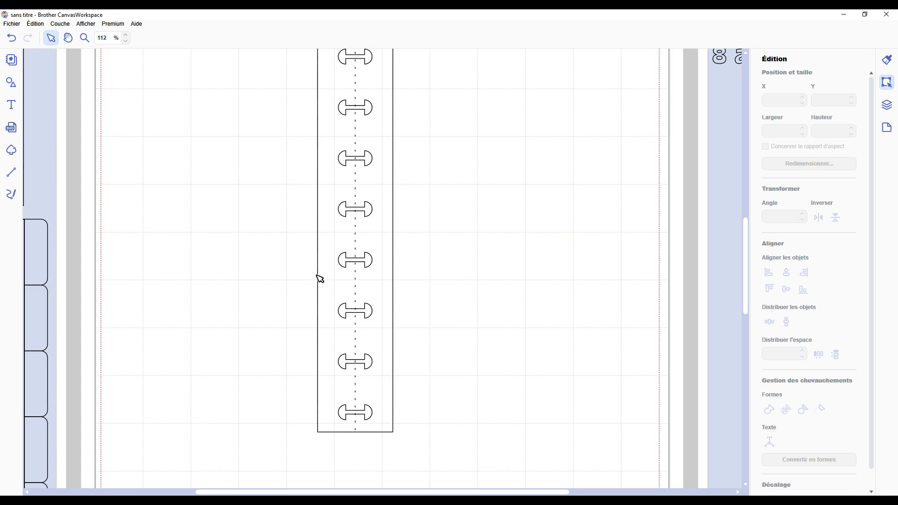
scroll(332, 265, "down", 1)
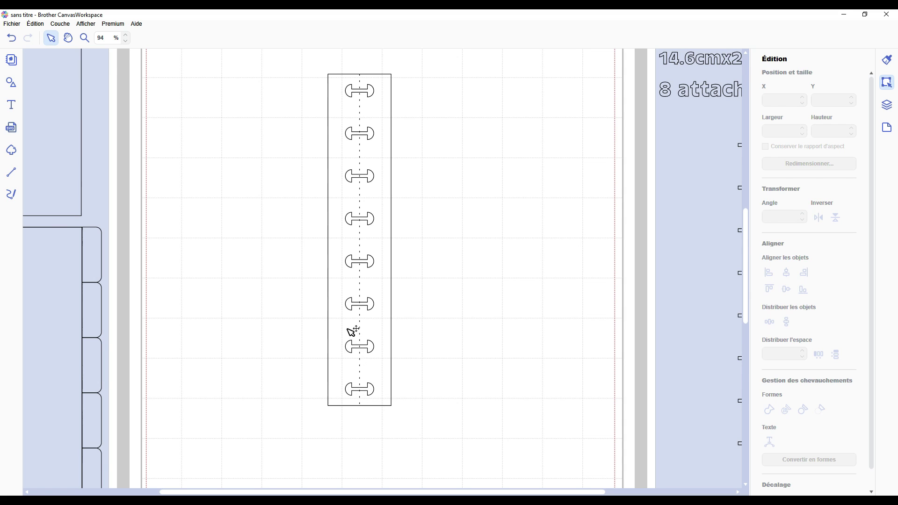
scroll(346, 323, "up", 2)
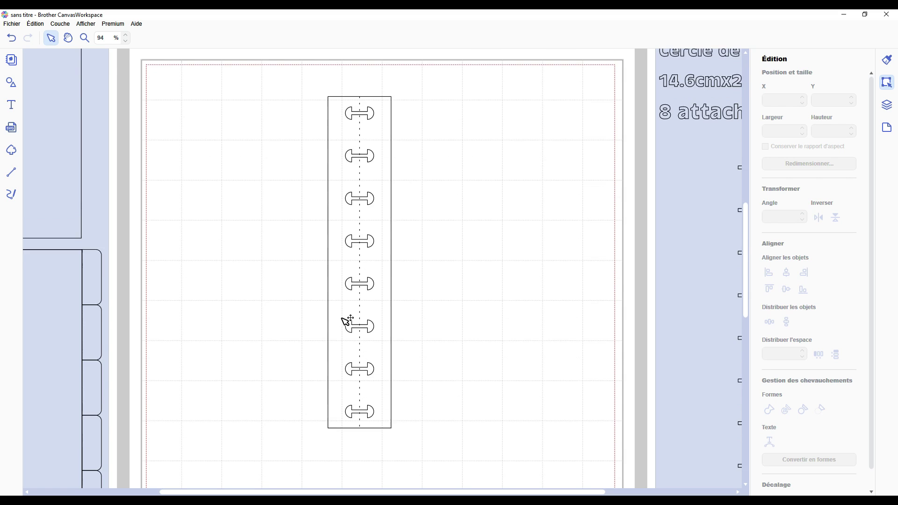
Step: Draw nine straight segments down the strip's vertical centre, running from end to end and breaking at each of the eight cutouts
key("l")
left_click(361, 120)
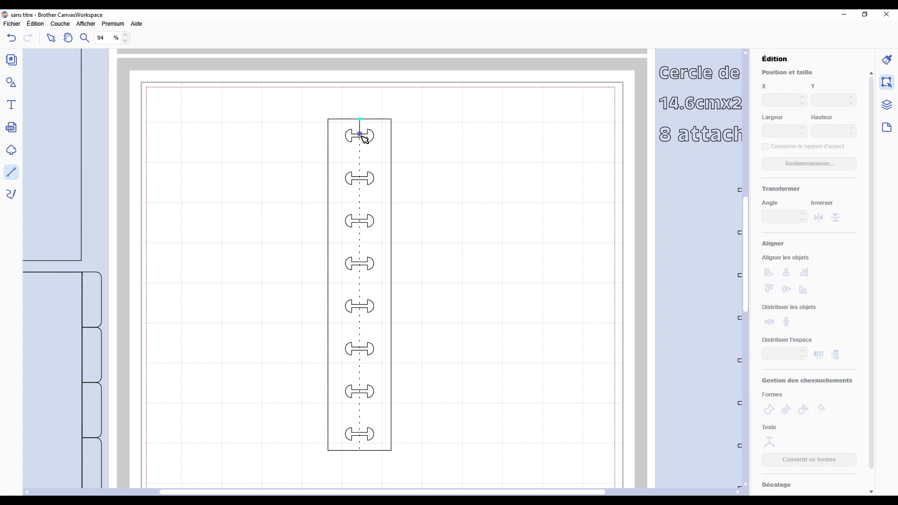
left_click(361, 136)
left_click(363, 137)
left_click(361, 177)
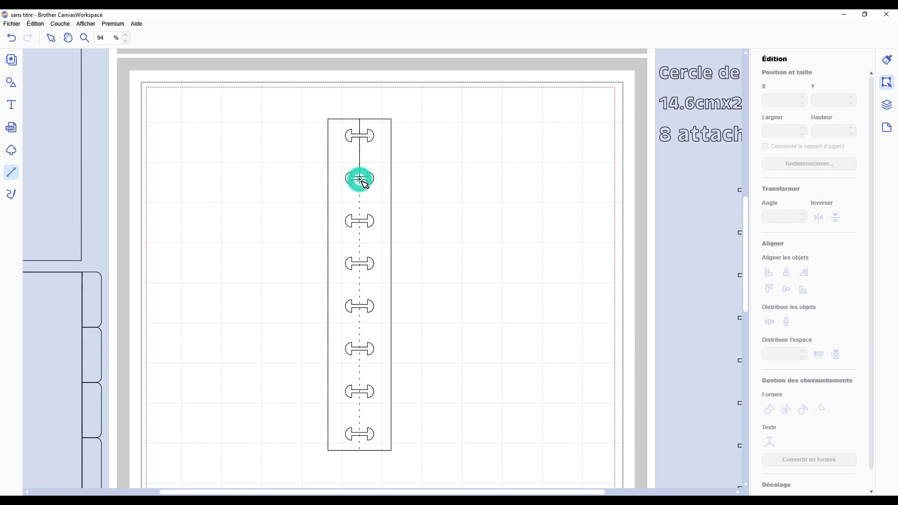
left_click(361, 221)
left_click(361, 263)
left_click(361, 306)
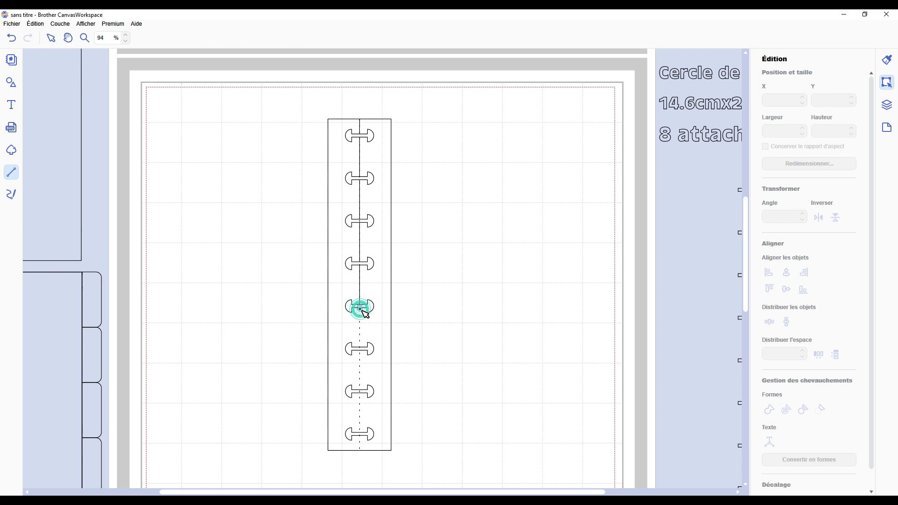
left_click(361, 348)
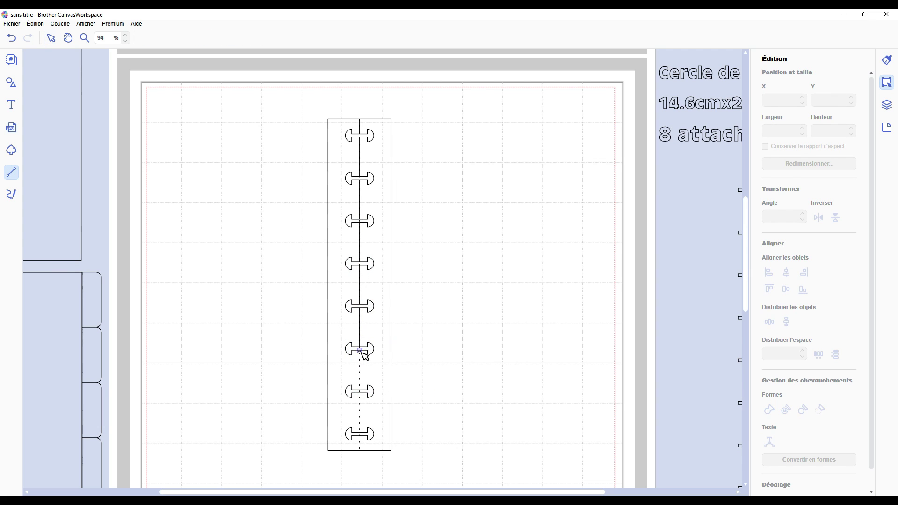
left_click(360, 392)
double_click(360, 449)
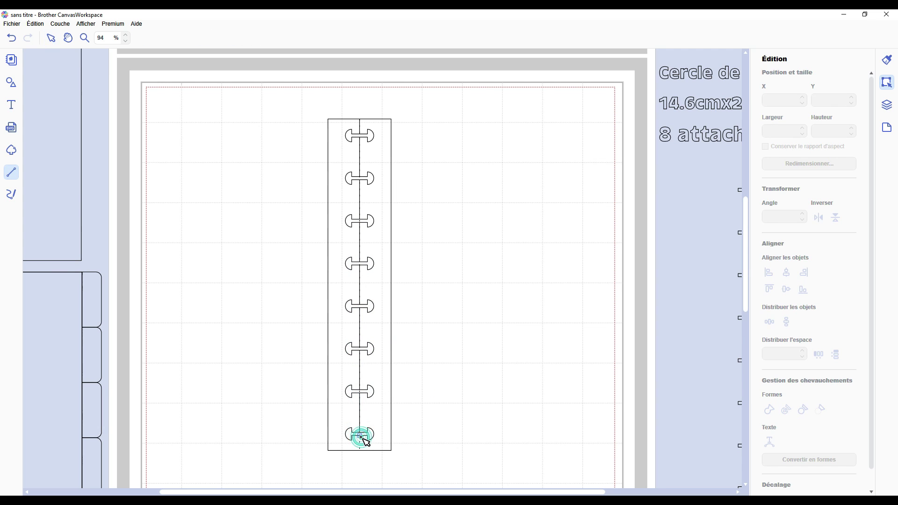
Step: Select the nine centre segments, give them a widely spaced dashed line style, and group them
left_click(888, 105)
left_click(788, 233, "shift")
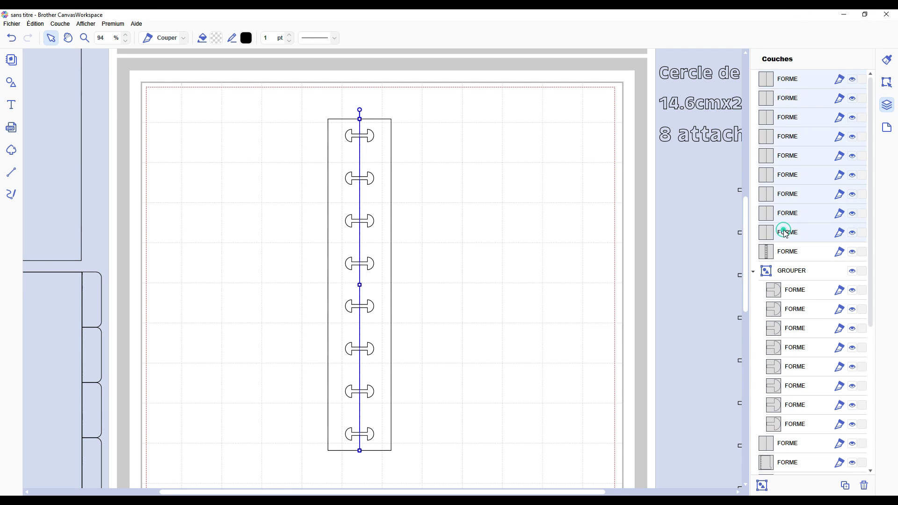
left_click(336, 39)
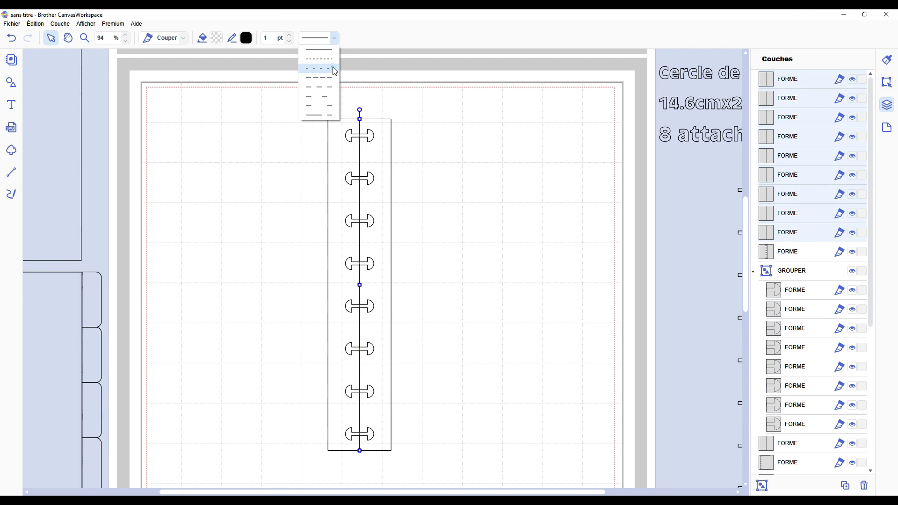
left_click(320, 69)
key("ctrl+g")
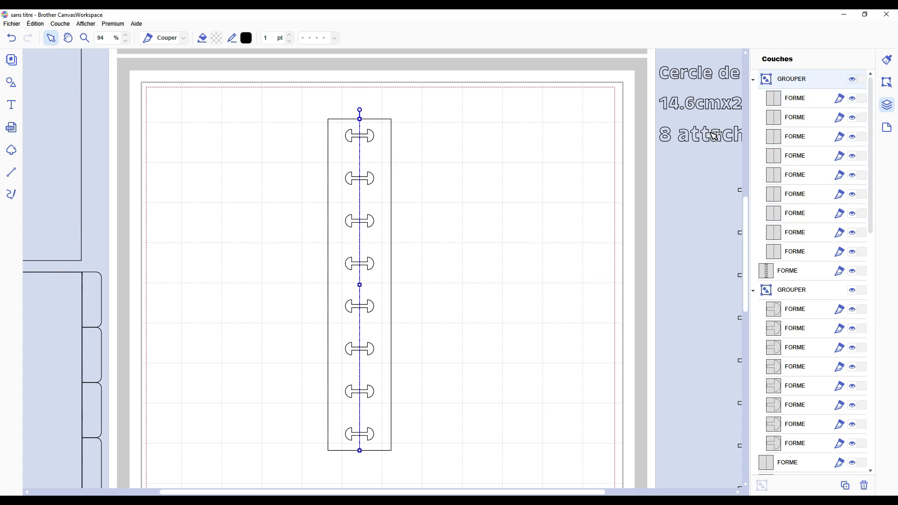
Step: Hide the original continuous centre line, keep the segmented line's group shown, and inspect the dashes around the cutouts
left_click(754, 79)
left_click(853, 80)
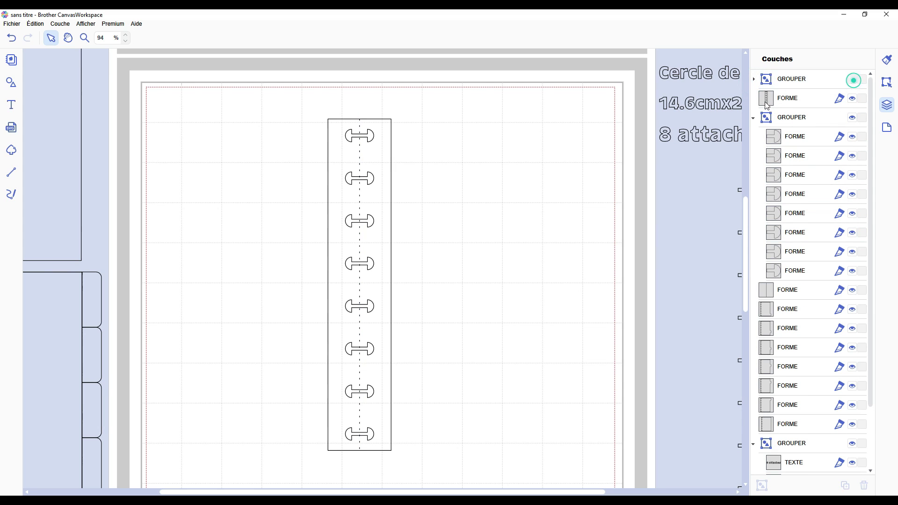
scroll(456, 210, "down", 2)
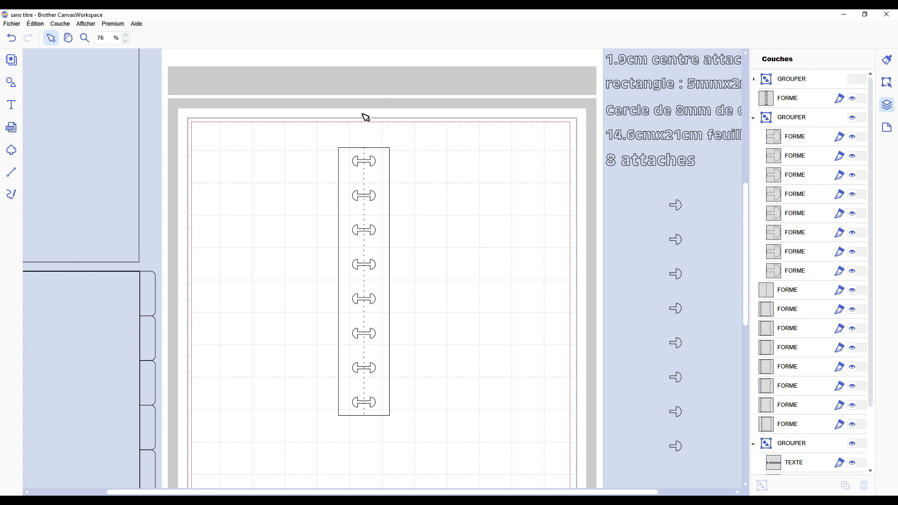
left_click(858, 100)
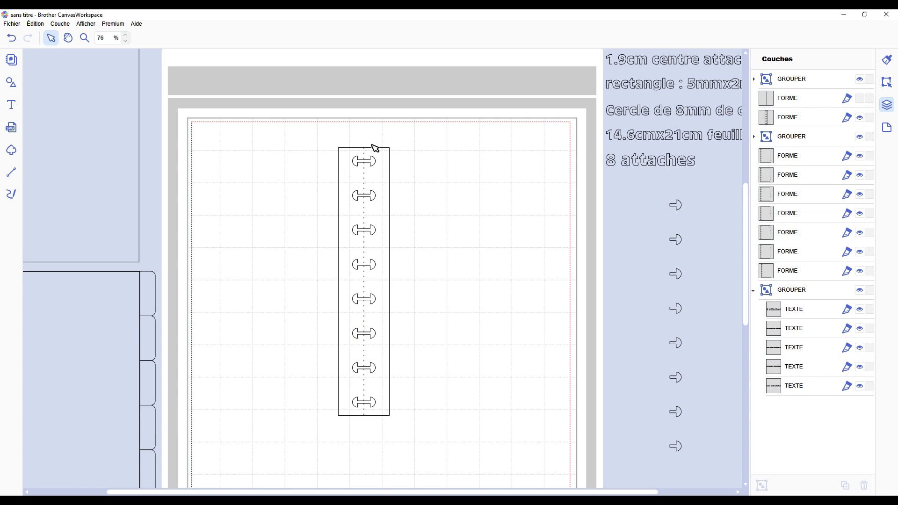
scroll(341, 176, "up", 5)
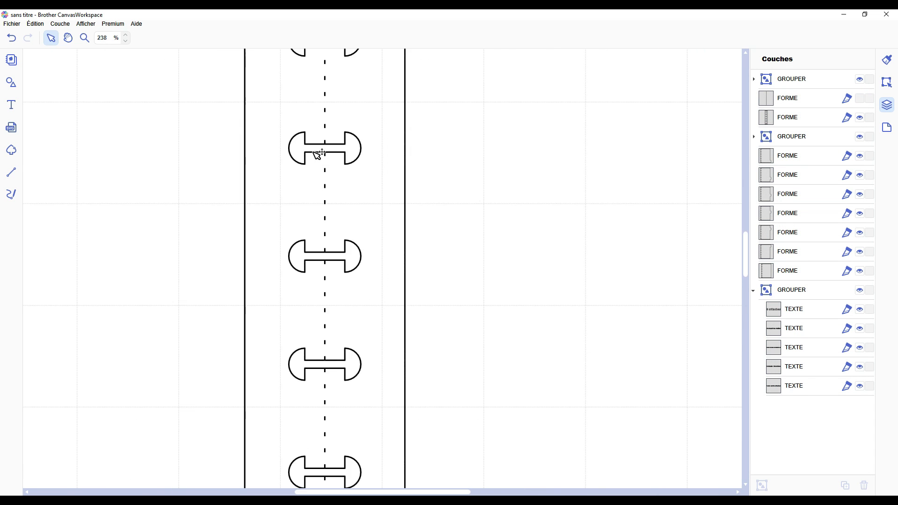
scroll(340, 216, "down", 5)
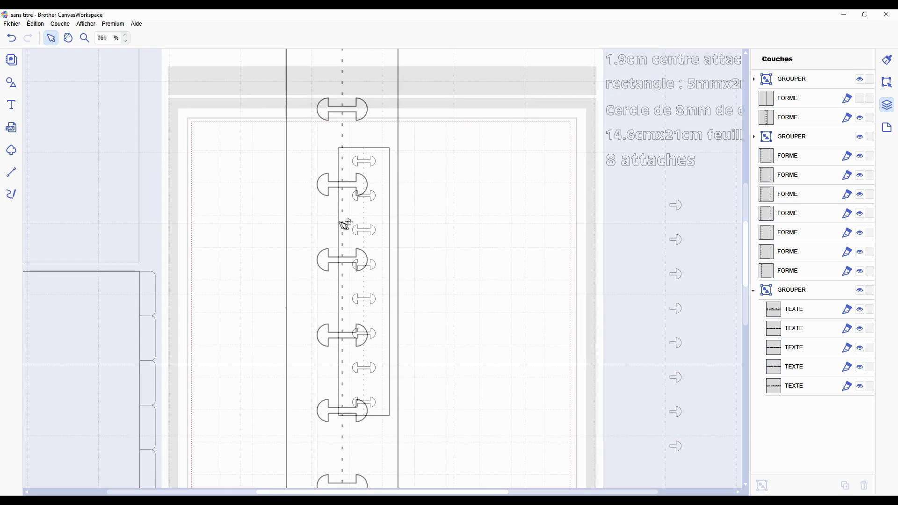
left_click(424, 229)
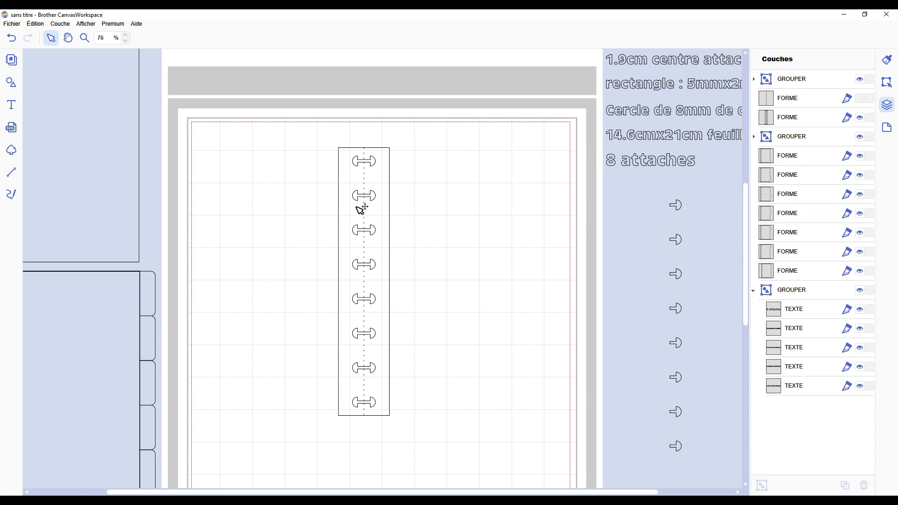
scroll(361, 209, "up", 6)
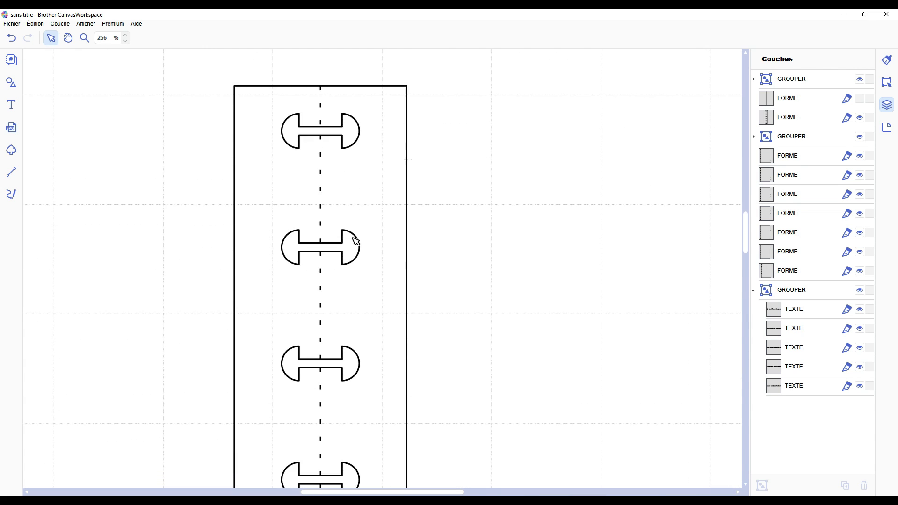
scroll(356, 241, "up", 1)
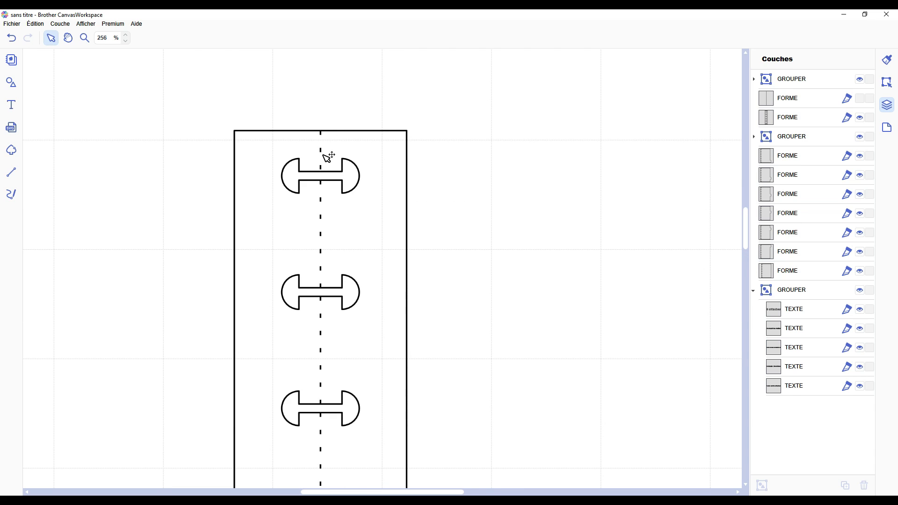
key("l")
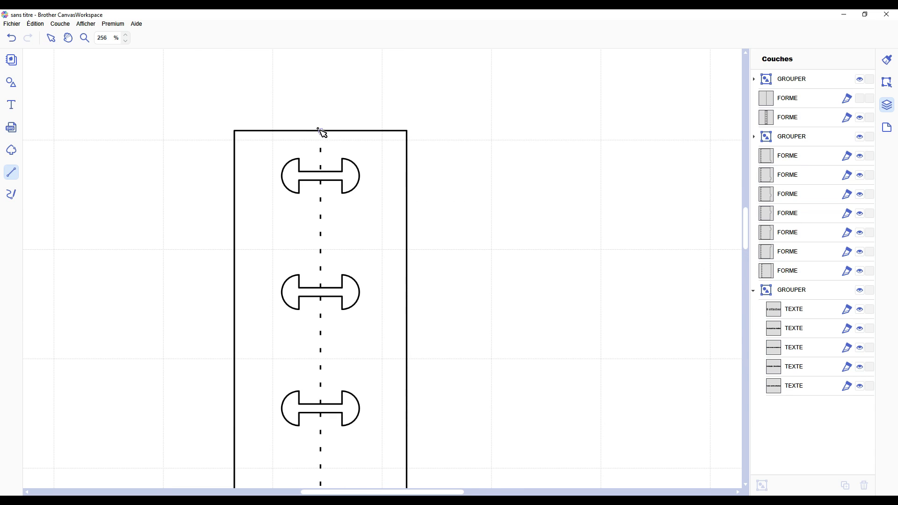
left_click_drag(321, 131, 325, 321)
left_click_drag(325, 321, 515, 242)
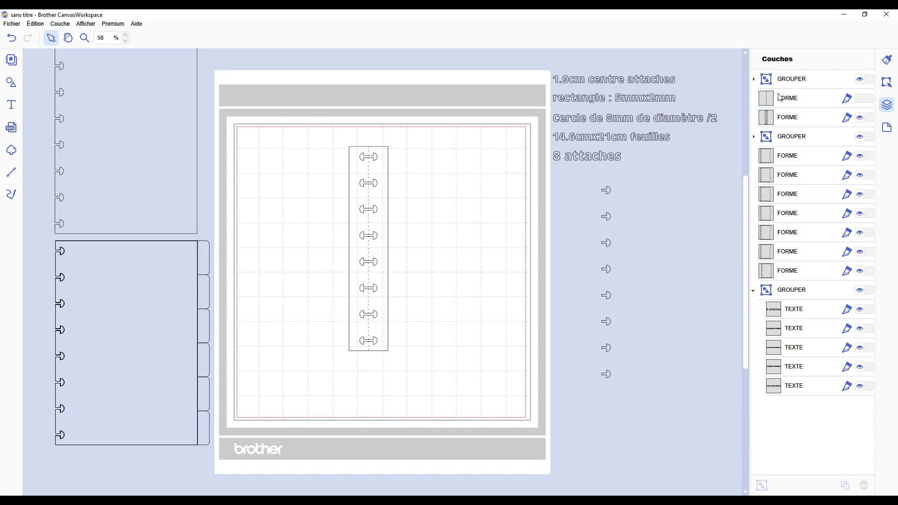
Step: Group the strip's outline and cutouts with the segmented dashed line, and delete the hidden original centre line
left_click(782, 117)
left_click_drag(433, 156, 324, 260)
key("ctrl+g")
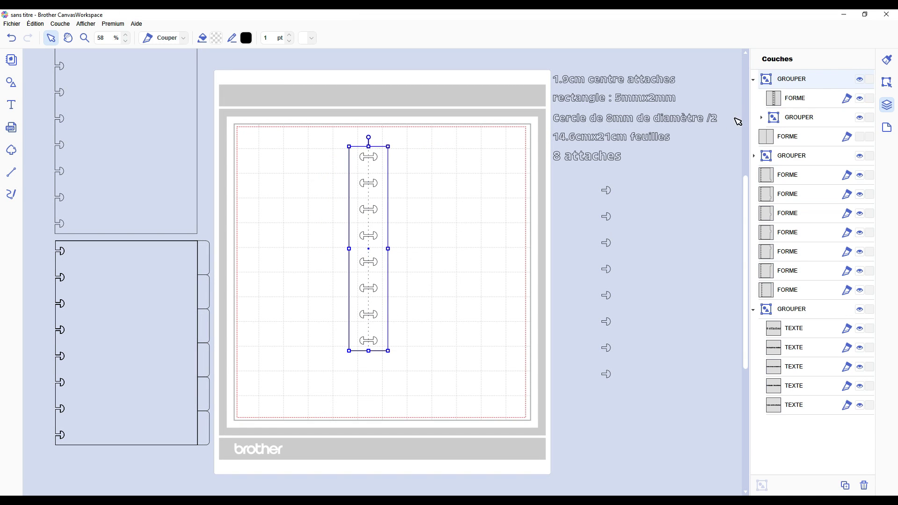
left_click(819, 98)
key("Delete")
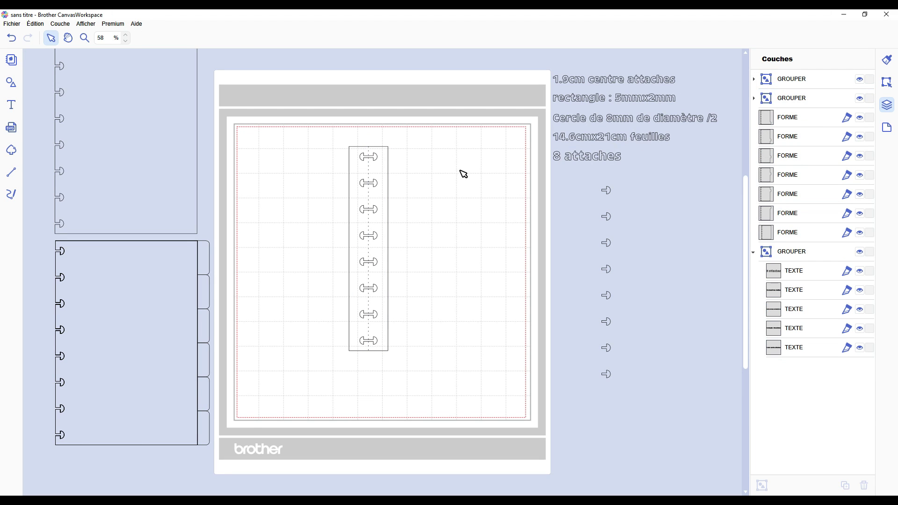
Step: Move the grouped strip off the mat, placing it on the far side of the page and tabbed dividers
scroll(403, 292, "down", 2)
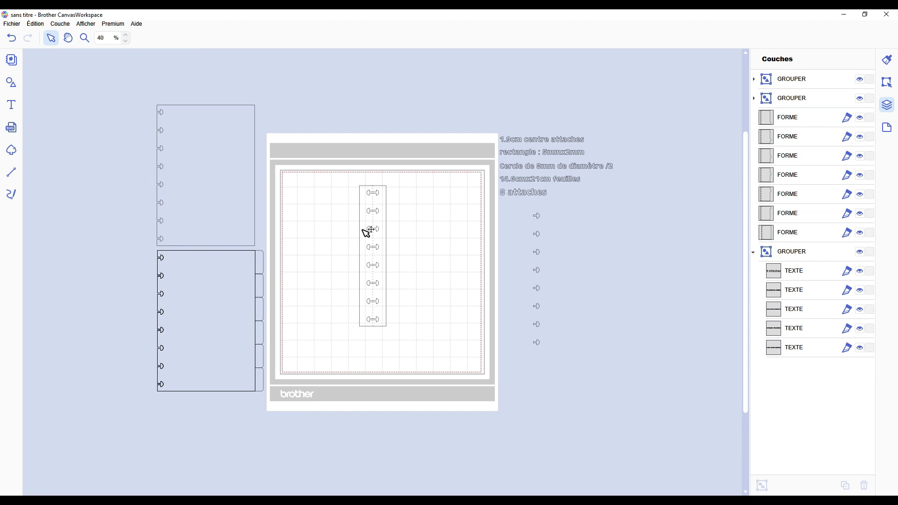
left_click_drag(385, 221, 144, 225)
left_click(342, 229)
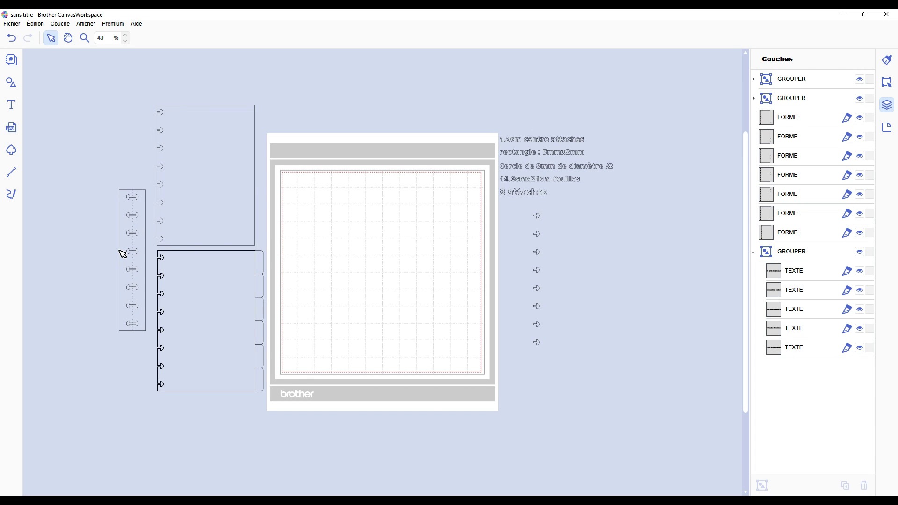
Step: Bring the grouped strip back onto the mat and stretch its height to 250 mm at its 40 mm width
left_click(141, 214)
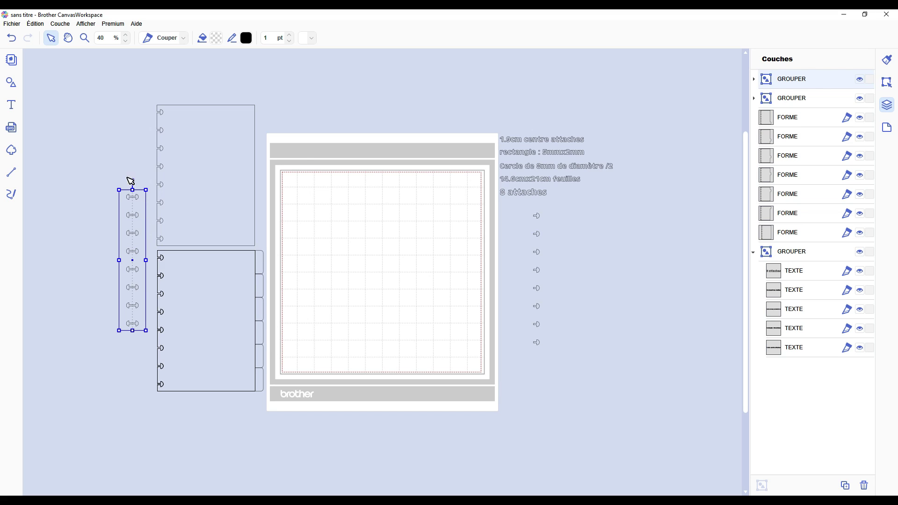
left_click_drag(142, 207, 364, 221)
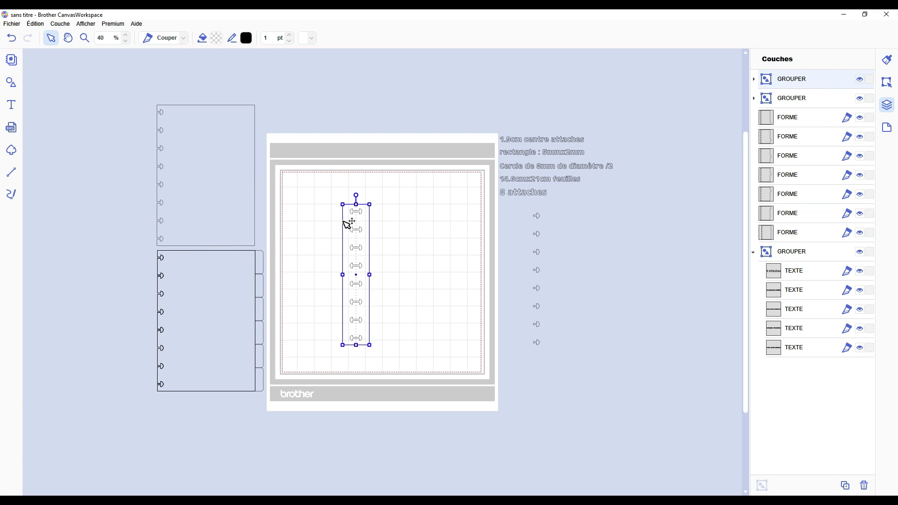
left_click(885, 82)
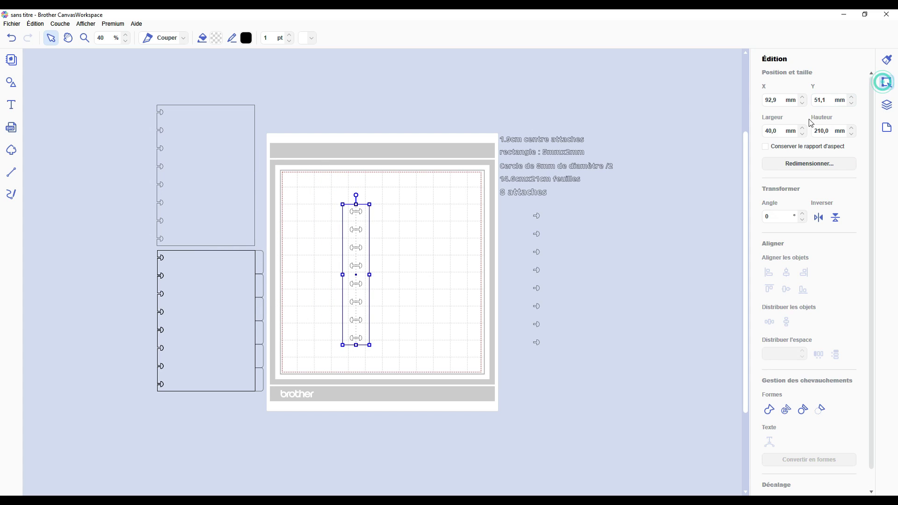
double_click(830, 130)
type("250")
key("Return")
Step: Shift the loose column of eight single cutouts slightly downward outside the mat
scroll(374, 279, "up", 5)
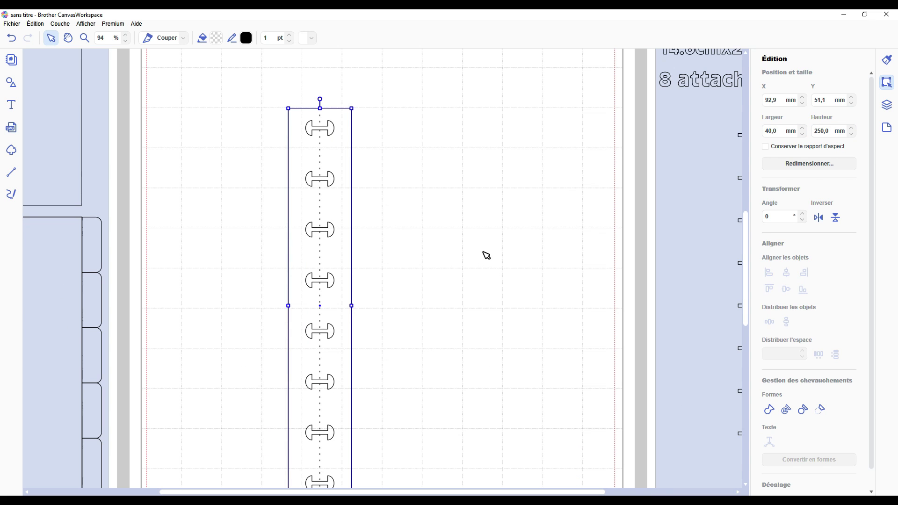
scroll(726, 205, "down", 1)
left_click_drag(689, 202, 676, 240)
scroll(387, 257, "down", 3)
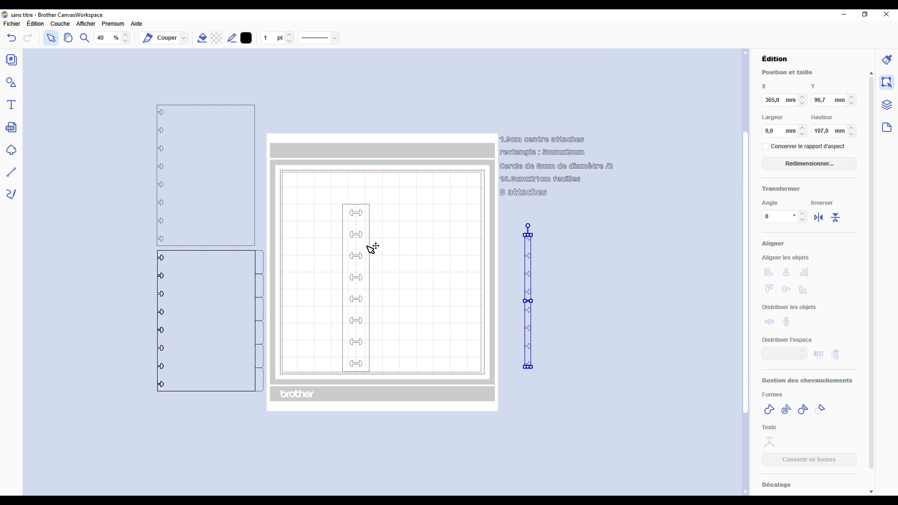
Step: Return the strip to its 210 mm height and park it outside the mat beside the page and dividers
left_click(373, 248)
left_click_drag(369, 248, 148, 198)
left_click(349, 198)
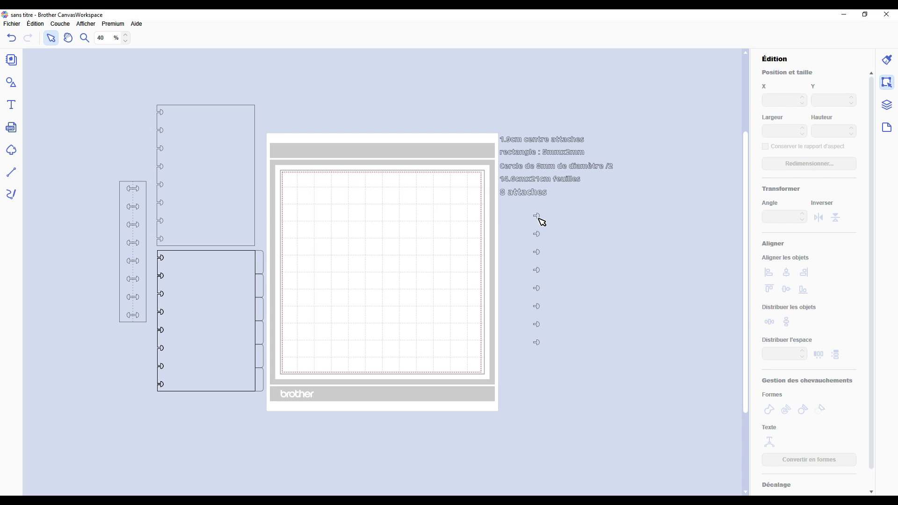
Step: Move the loose column of eight single cutouts onto the mat, just inside the right edge of the cutting area
left_click_drag(539, 214, 473, 196)
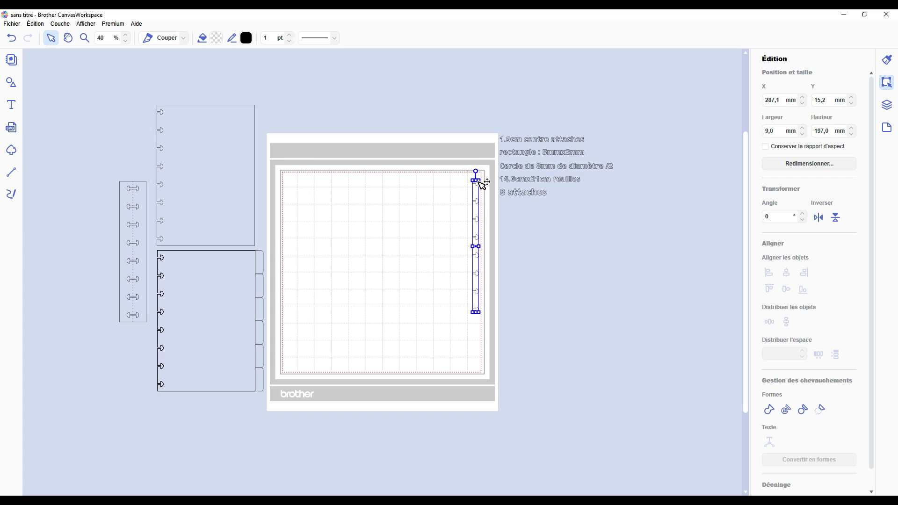
left_click(517, 258)
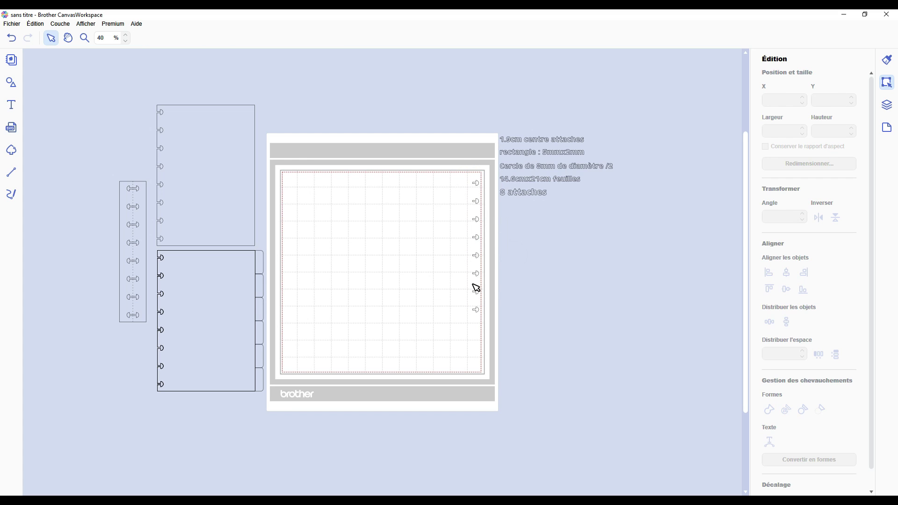
mouse_move(481, 257)
left_mouse_down()
mouse_move(514, 285)
mouse_move(594, 268)
mouse_move(514, 283)
mouse_move(480, 253)
left_mouse_up()
left_click(519, 267)
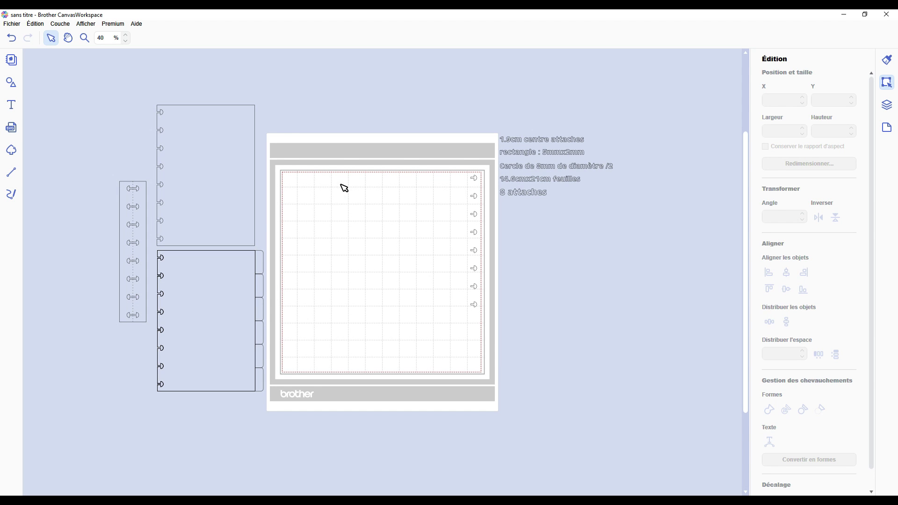
Step: Move the 146 × 210 mm page with its cutouts onto the mat, near the cutting area's upper-left corner
mouse_move(217, 124)
left_mouse_down()
mouse_move(386, 217)
mouse_move(226, 112)
mouse_move(231, 124)
mouse_move(209, 131)
left_mouse_up()
left_click(384, 244)
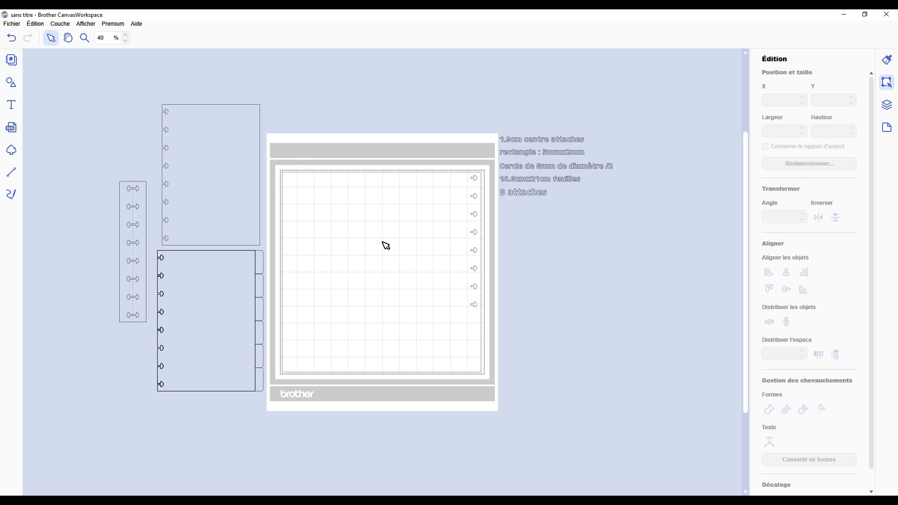
left_click_drag(191, 136, 318, 211)
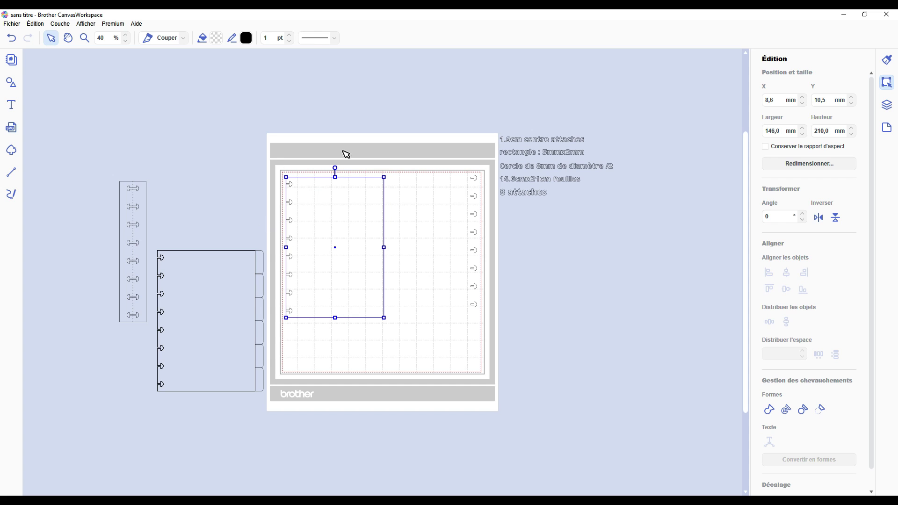
Step: Move the 146 × 210 mm page back off the mat, placing it above the tabbed dividers, and deselect it
left_click_drag(358, 231, 238, 159)
scroll(236, 160, "up", 2)
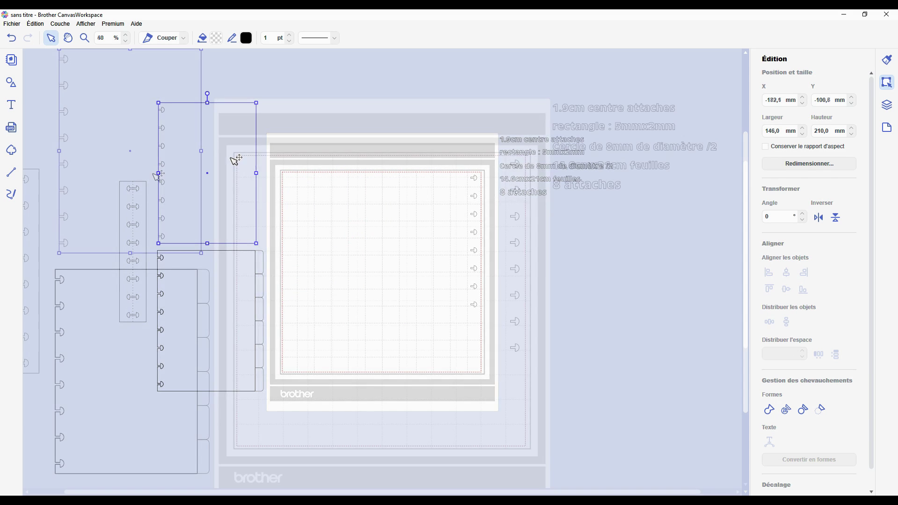
scroll(239, 245, "down", 3)
scroll(359, 279, "up", 3)
scroll(358, 279, "down", 2)
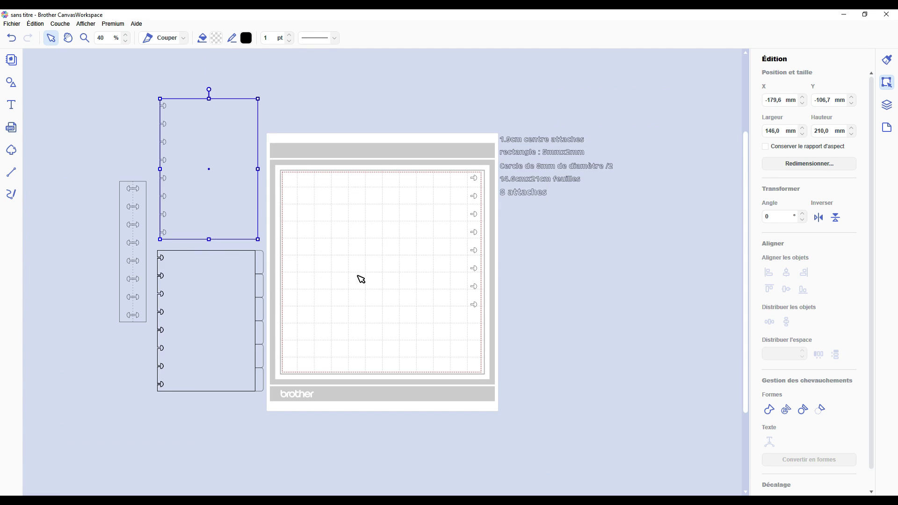
left_click(359, 279)
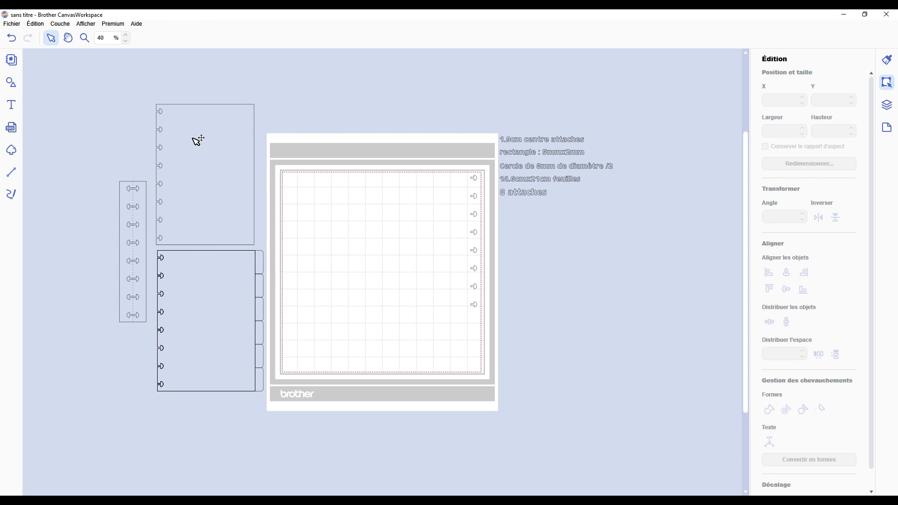